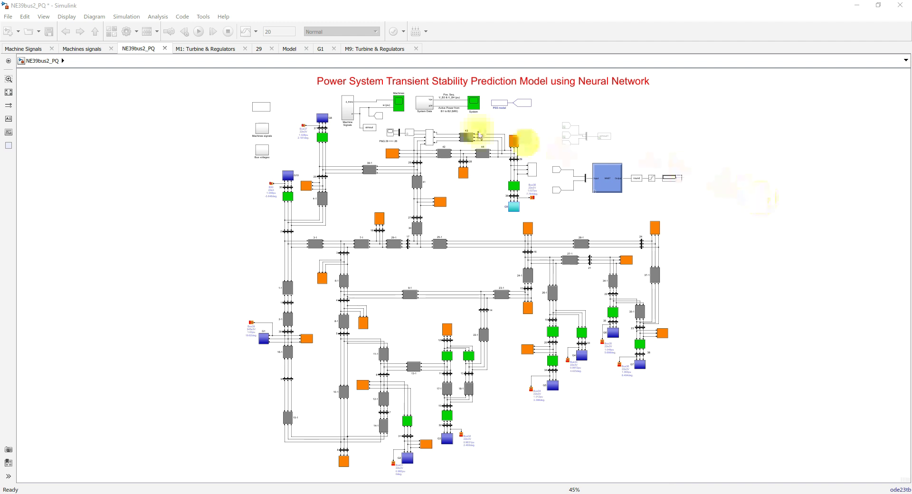
# - Check the model title, then bring up Chrome's New England IEEE 39-Bus System tab
pyautogui.click(551, 86)
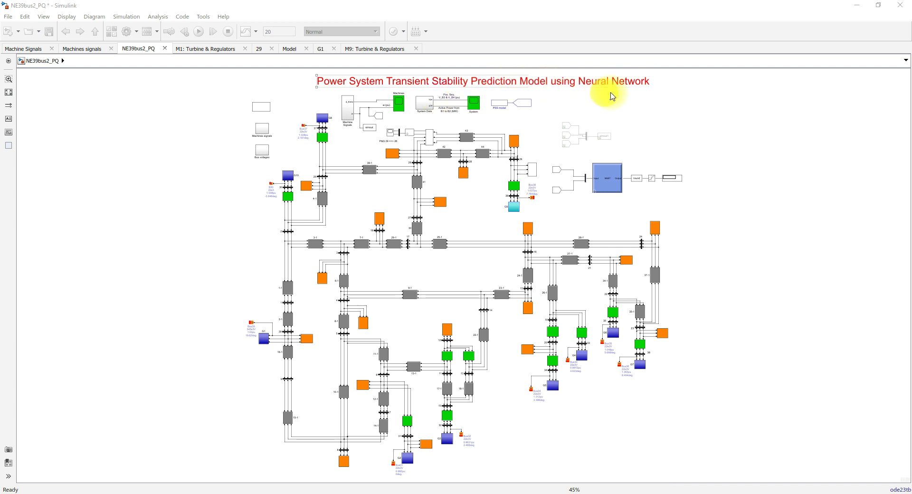
pyautogui.click(631, 97)
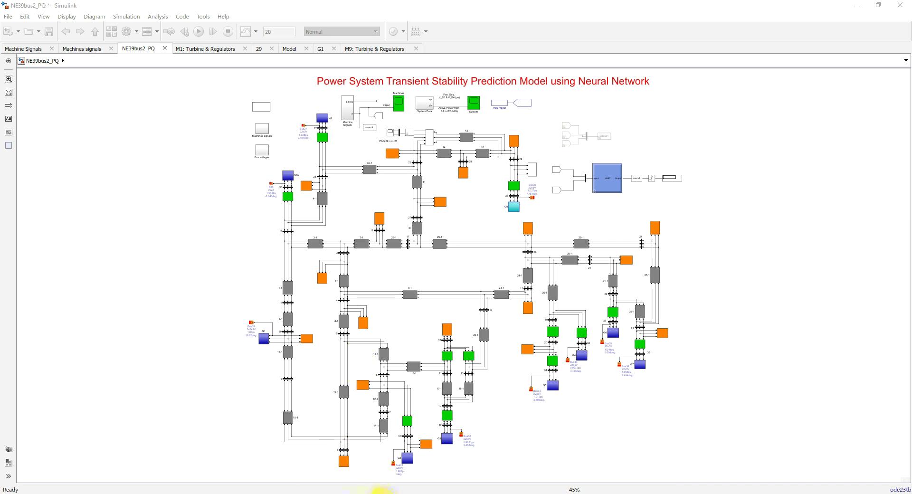
pyautogui.click(377, 490)
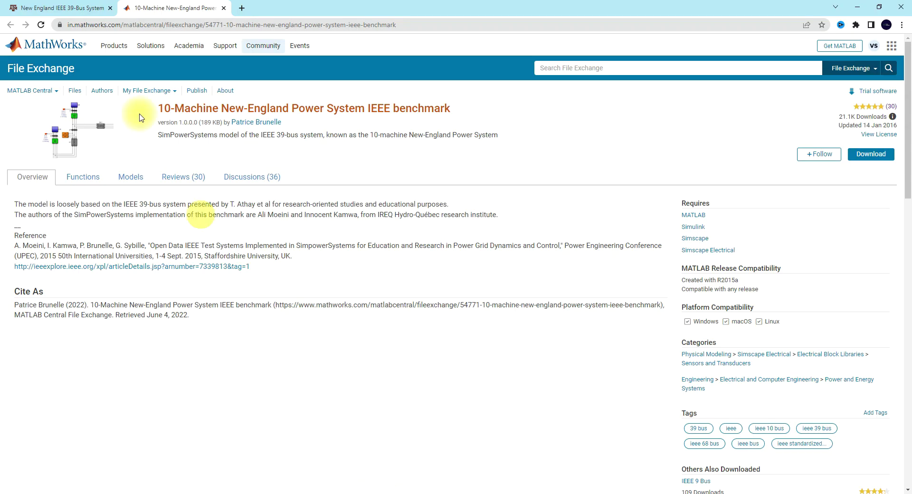
pyautogui.click(70, 9)
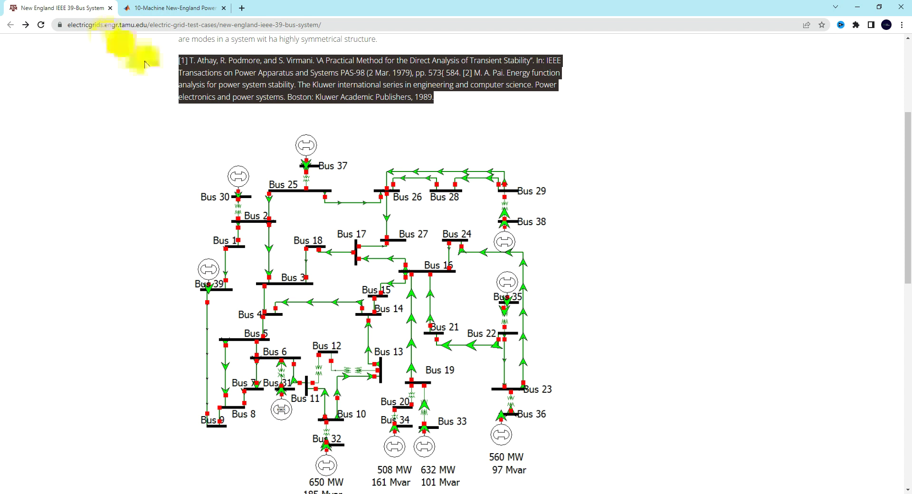
# - Scroll the 39-bus diagram, revisit the File Exchange page, then return to the NE39bus2_PQ model
pyautogui.scroll(-1, 235, 204)
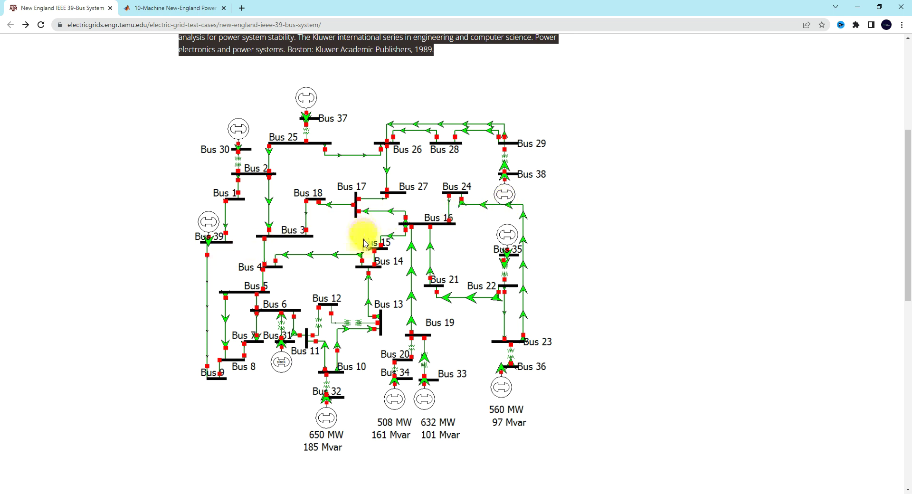
pyautogui.scroll(2, 353, 270)
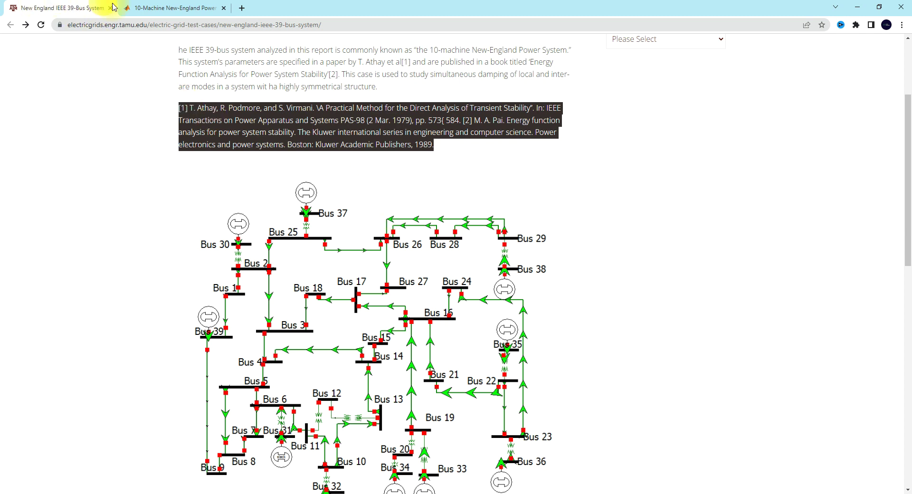
pyautogui.click(148, 9)
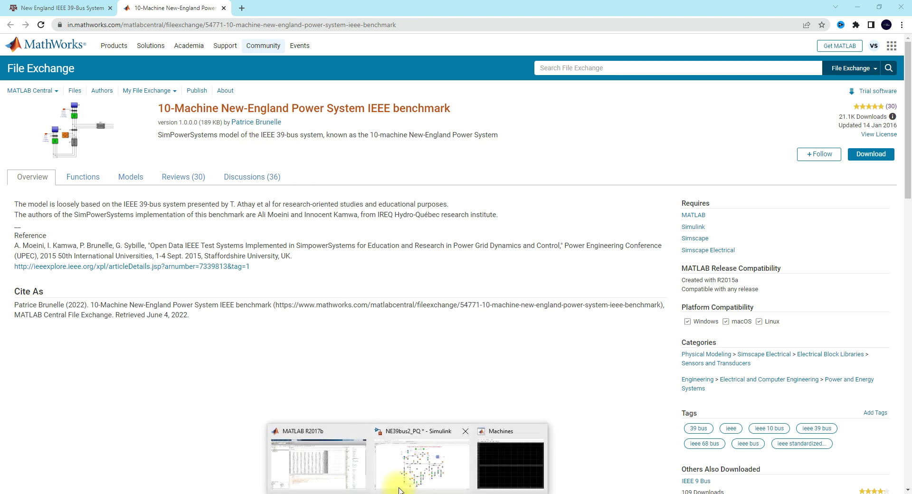
pyautogui.click(399, 490)
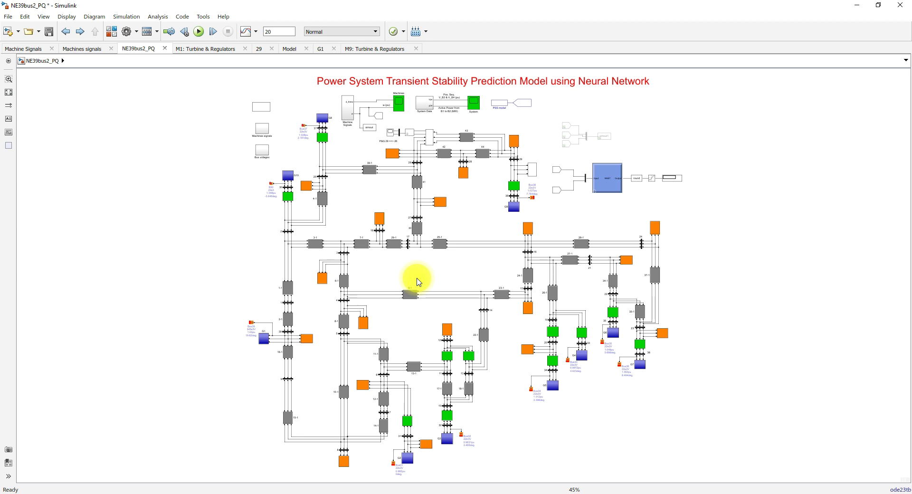
# - Zoom to 100% on the neural-network block with its WPU and mu inputs, and enable pen annotation
pyautogui.scroll(3, 661, 195)
pyautogui.scroll(1, 664, 199)
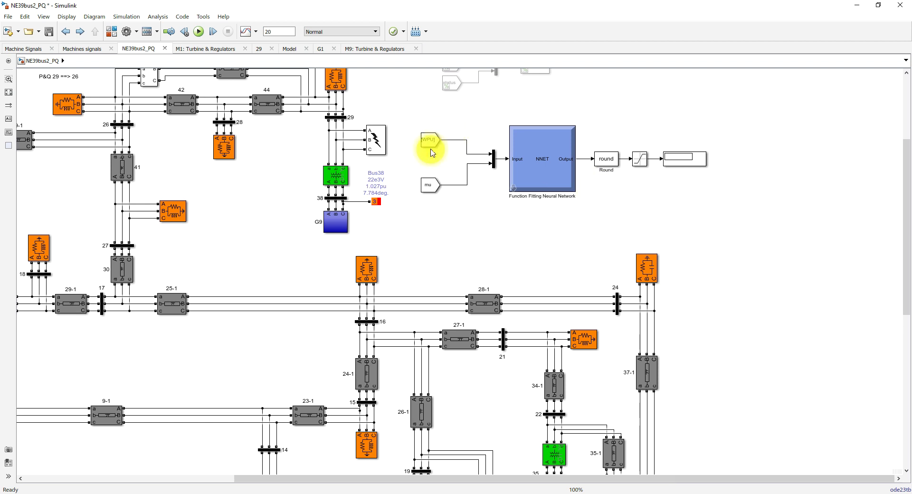
pyautogui.click(430, 189)
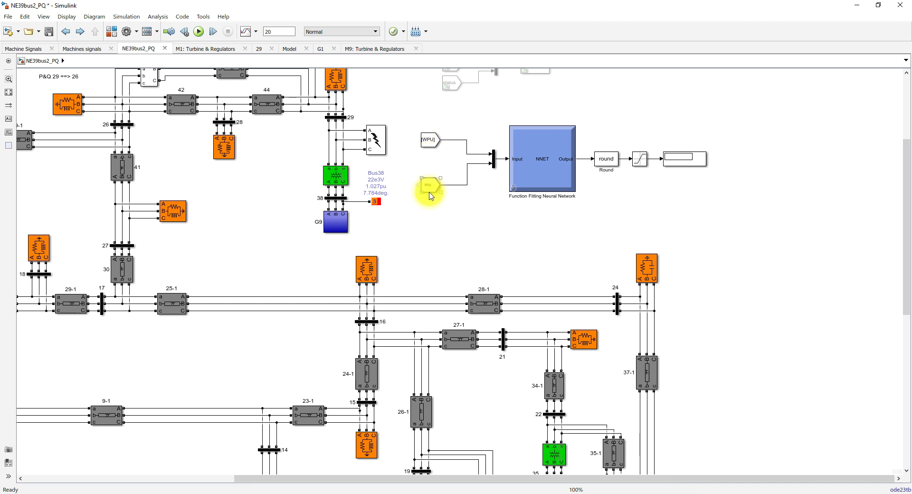
pyautogui.click(430, 225)
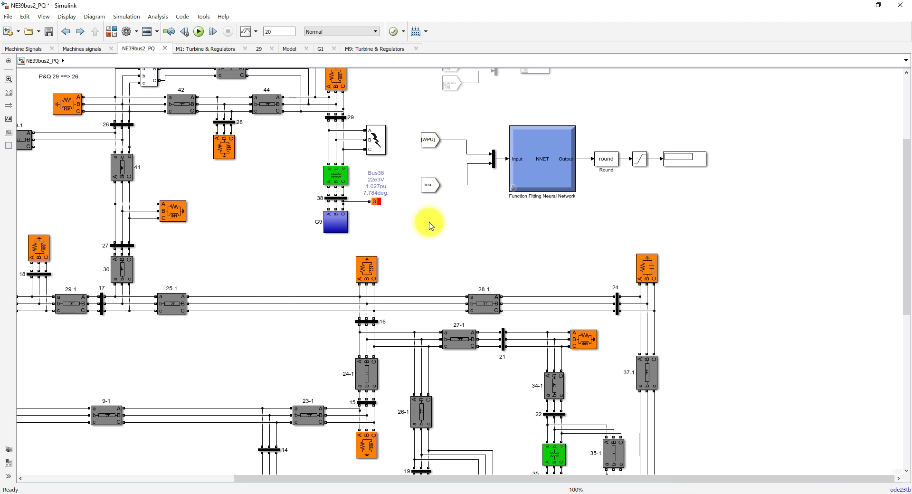
pyautogui.press('F9')
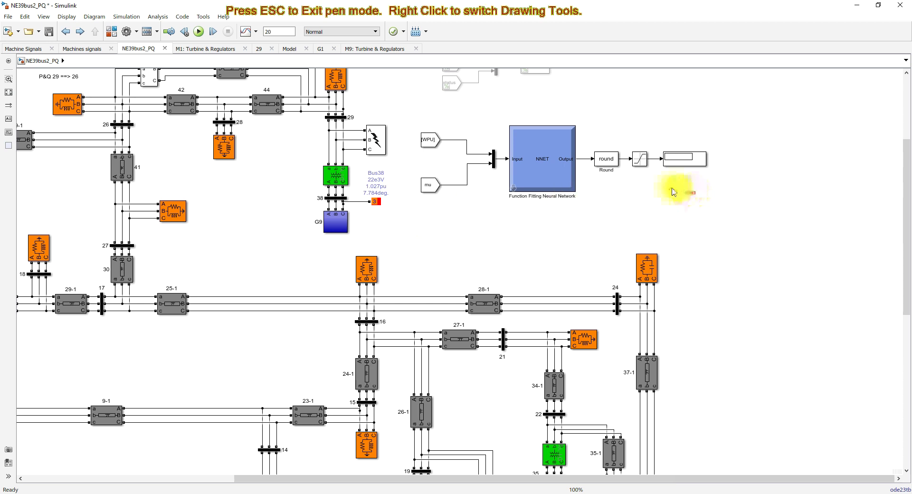
pyautogui.moveTo(683, 191)
pyautogui.mouseDown()
pyautogui.moveTo(682, 215)
pyautogui.moveTo(745, 192)
pyautogui.mouseUp()
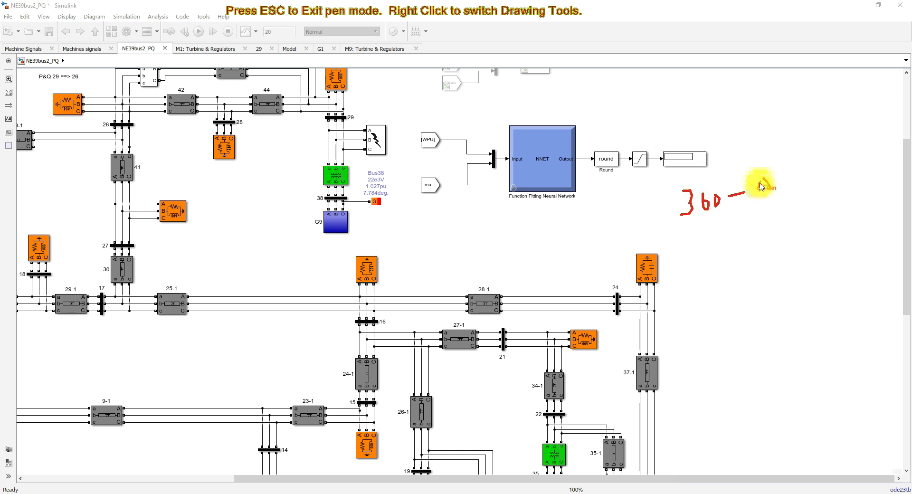
pyautogui.moveTo(764, 178)
pyautogui.mouseDown()
pyautogui.moveTo(784, 189)
pyautogui.moveTo(811, 189)
pyautogui.mouseUp()
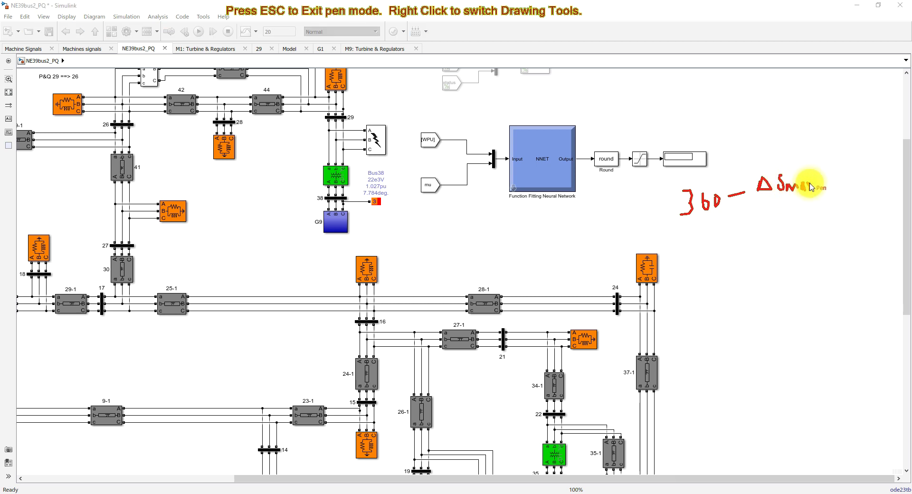
pyautogui.moveTo(686, 230); pyautogui.dragTo(824, 201)
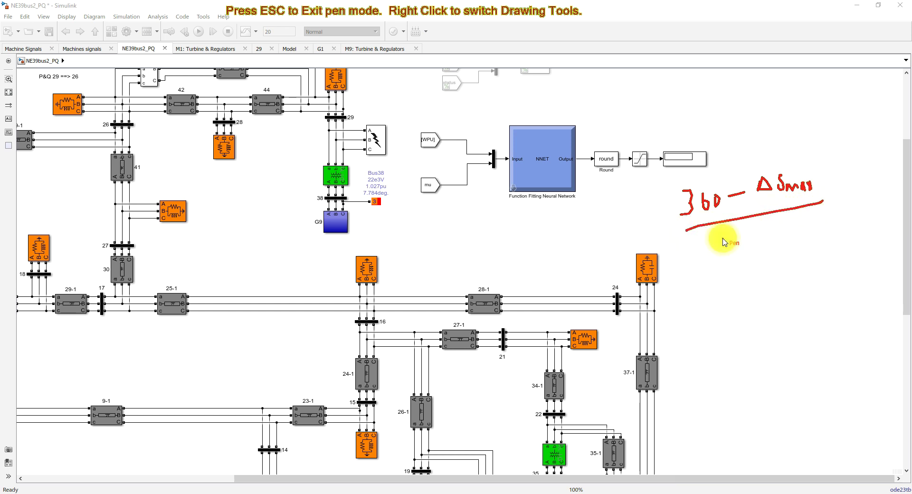
pyautogui.moveTo(708, 235)
pyautogui.mouseDown()
pyautogui.moveTo(726, 233)
pyautogui.moveTo(740, 242)
pyautogui.moveTo(736, 233)
pyautogui.moveTo(753, 227)
pyautogui.moveTo(757, 239)
pyautogui.moveTo(792, 217)
pyautogui.moveTo(790, 233)
pyautogui.moveTo(789, 225)
pyautogui.moveTo(822, 224)
pyautogui.mouseUp()
pyautogui.moveTo(766, 197); pyautogui.dragTo(801, 192)
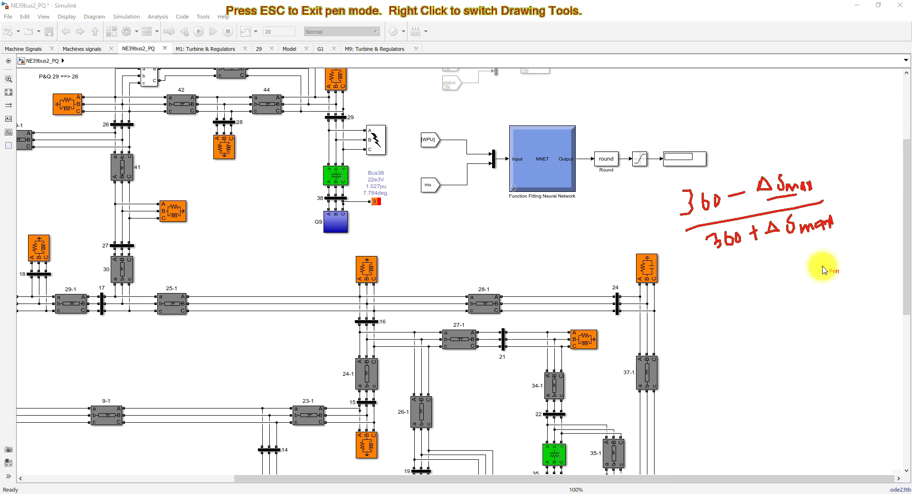
pyautogui.moveTo(744, 179)
pyautogui.mouseDown()
pyautogui.moveTo(677, 183)
pyautogui.moveTo(658, 210)
pyautogui.moveTo(680, 256)
pyautogui.moveTo(756, 275)
pyautogui.moveTo(868, 230)
pyautogui.moveTo(860, 184)
pyautogui.moveTo(784, 167)
pyautogui.moveTo(732, 180)
pyautogui.mouseUp()
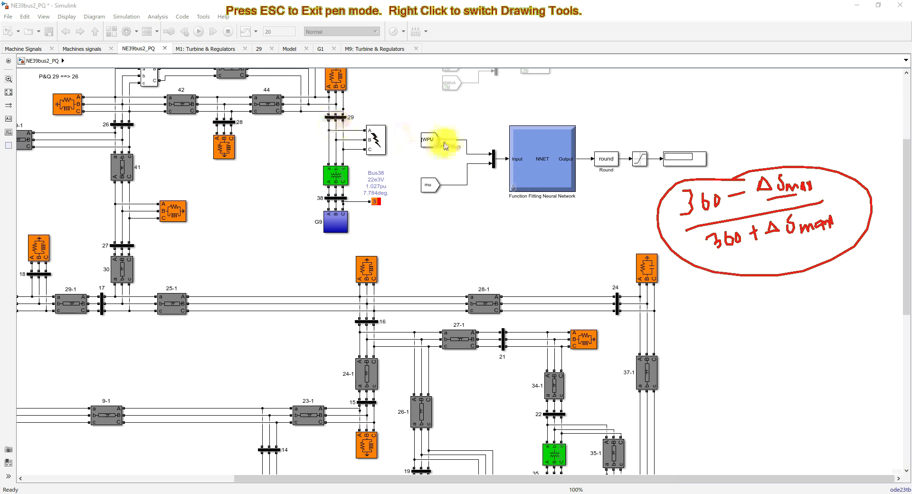
pyautogui.moveTo(415, 151); pyautogui.dragTo(441, 151)
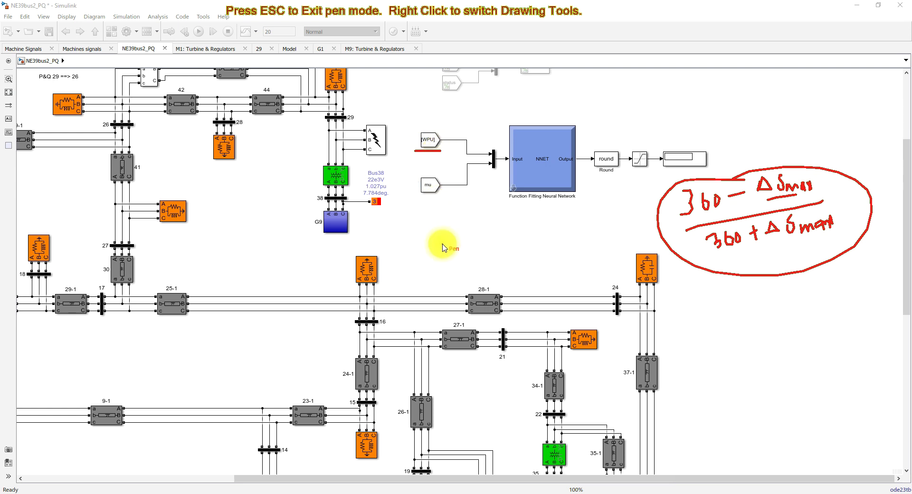
pyautogui.moveTo(421, 200); pyautogui.dragTo(444, 198)
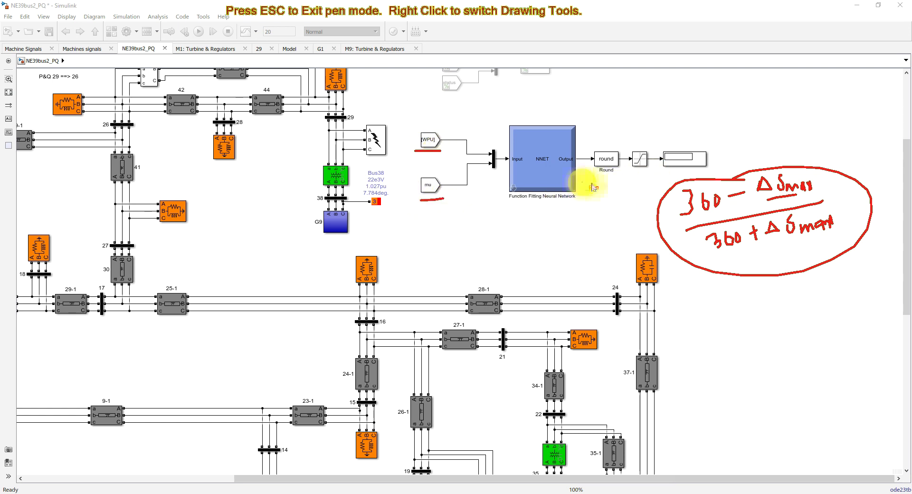
pyautogui.moveTo(597, 189); pyautogui.dragTo(613, 188)
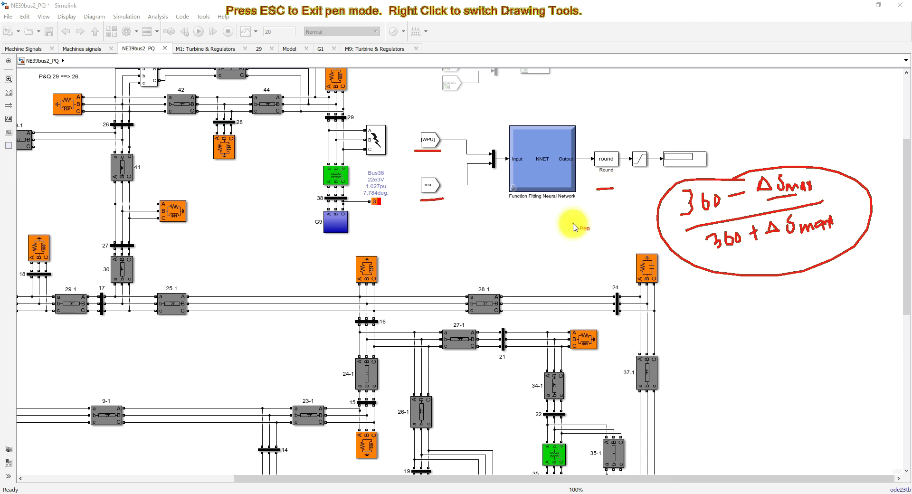
pyautogui.moveTo(564, 217); pyautogui.dragTo(569, 232)
pyautogui.moveTo(570, 274)
pyautogui.mouseDown()
pyautogui.moveTo(588, 267)
pyautogui.moveTo(600, 281)
pyautogui.mouseUp()
pyautogui.moveTo(553, 210)
pyautogui.mouseDown()
pyautogui.moveTo(567, 243)
pyautogui.moveTo(577, 208)
pyautogui.mouseUp()
pyautogui.moveTo(587, 246)
pyautogui.mouseDown()
pyautogui.moveTo(558, 261)
pyautogui.moveTo(568, 299)
pyautogui.moveTo(611, 295)
pyautogui.moveTo(613, 256)
pyautogui.moveTo(594, 248)
pyautogui.mouseUp()
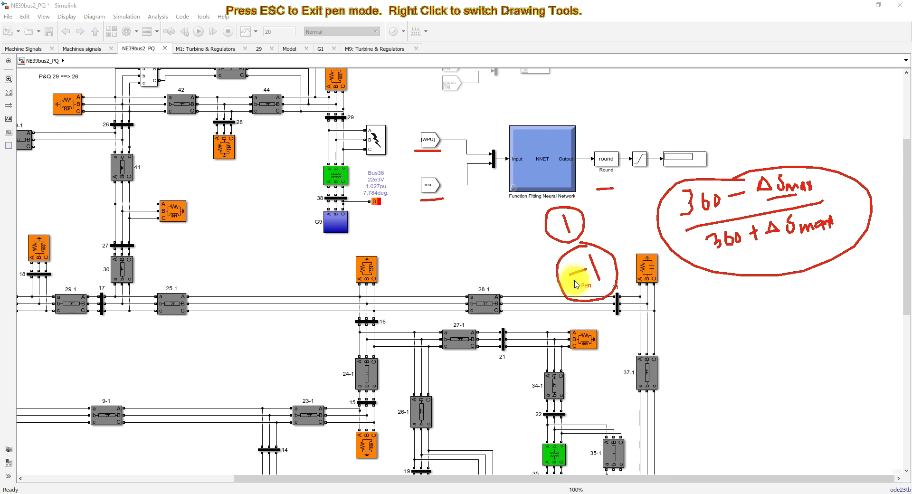
pyautogui.press('Escape')
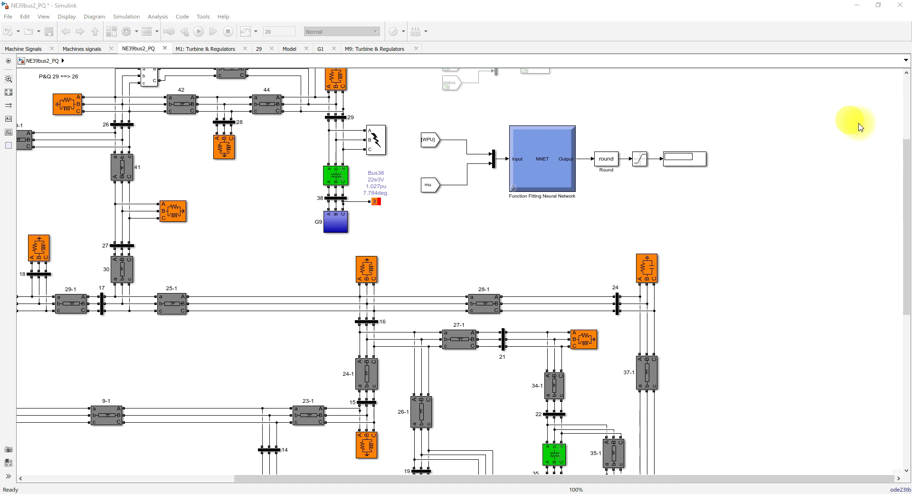
# - Select the data-logging blocks and pen-tick the From2, From3 and From25 inputs feeding To Workspace1
pyautogui.moveTo(907, 171); pyautogui.dragTo(908, 128)
pyautogui.moveTo(421, 123); pyautogui.dragTo(591, 201)
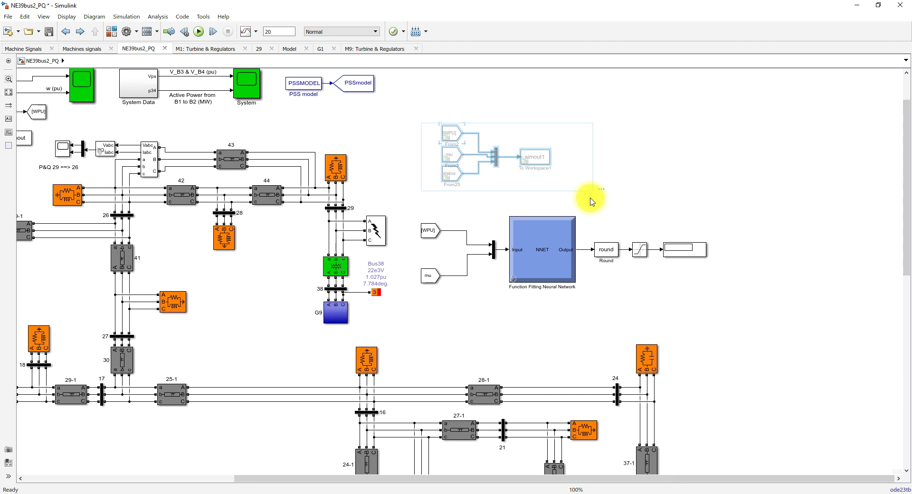
pyautogui.press('F9')
pyautogui.moveTo(425, 126); pyautogui.dragTo(456, 129)
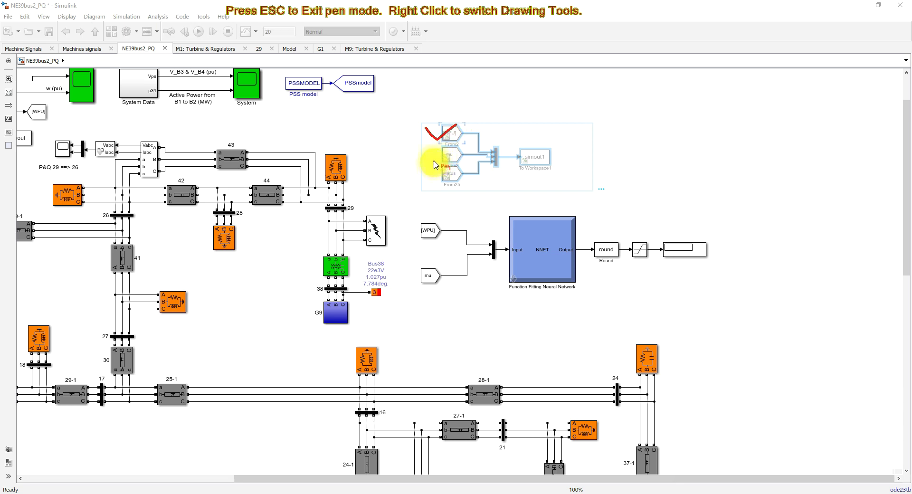
pyautogui.moveTo(429, 151); pyautogui.dragTo(457, 149)
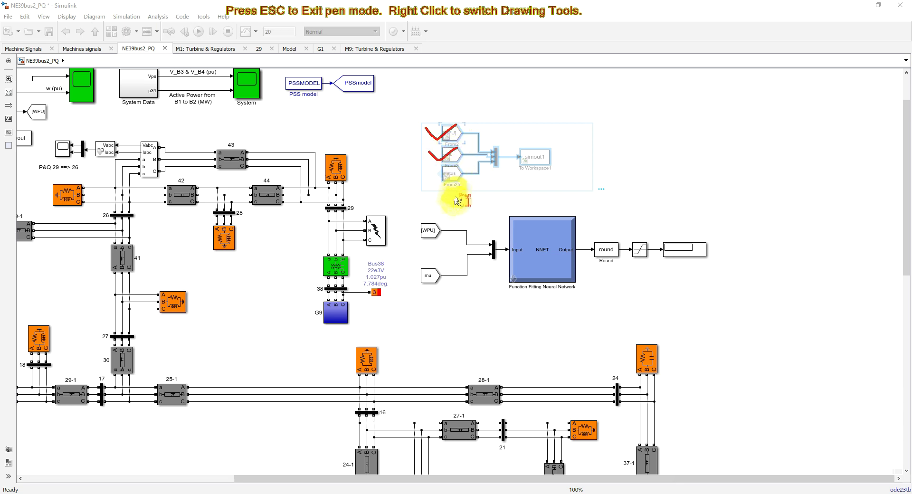
pyautogui.moveTo(426, 177); pyautogui.dragTo(463, 169)
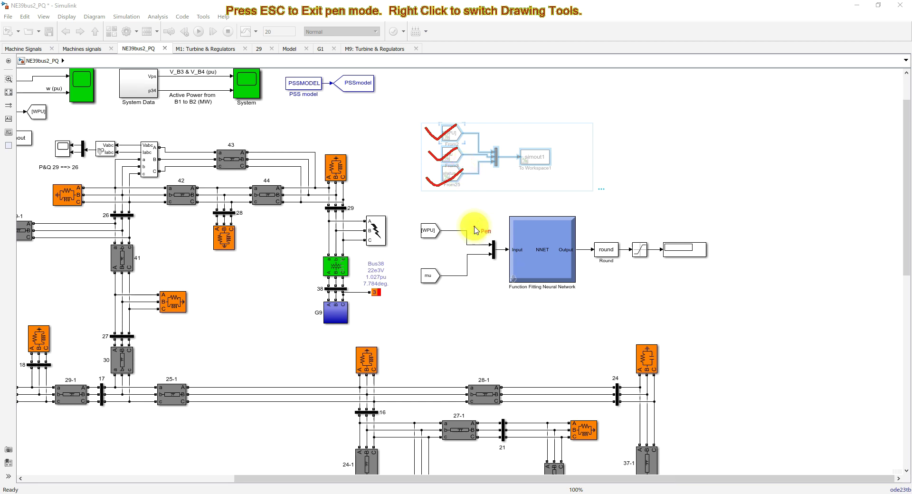
pyautogui.press('Escape')
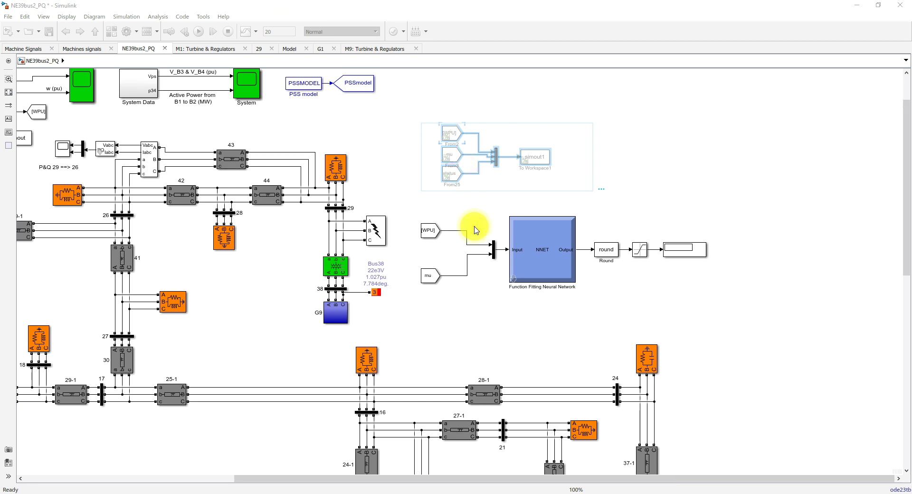
# - In MATLAB, reopen the 1870x10 variable bb and highlight its first several columns
pyautogui.moveTo(408, 490)
pyautogui.click(344, 478)
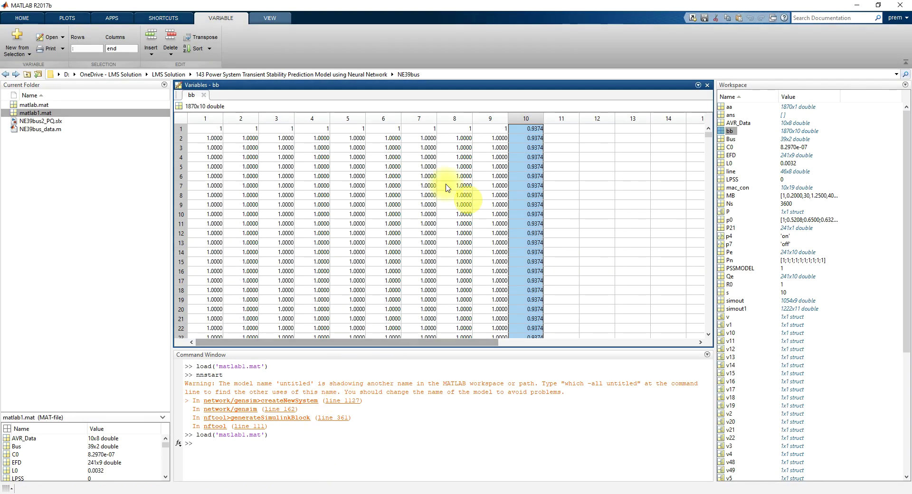
pyautogui.click(204, 95)
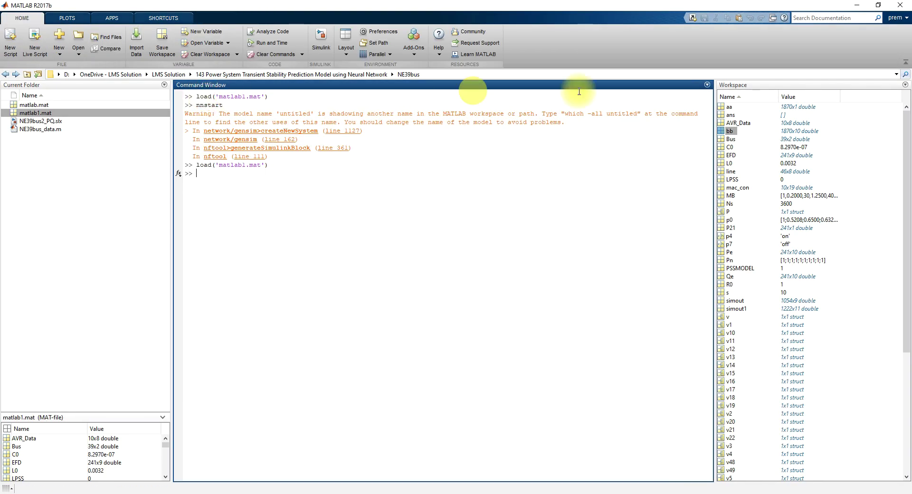
pyautogui.doubleClick(724, 132)
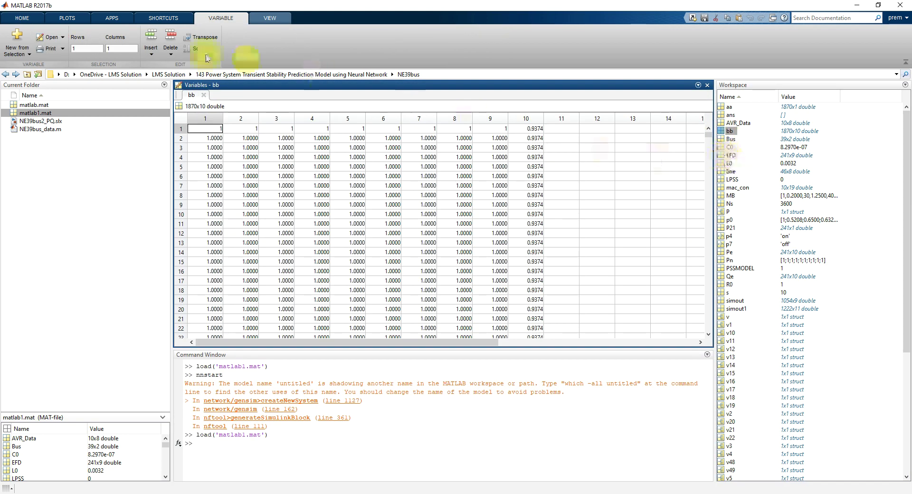
pyautogui.moveTo(205, 119); pyautogui.dragTo(520, 119)
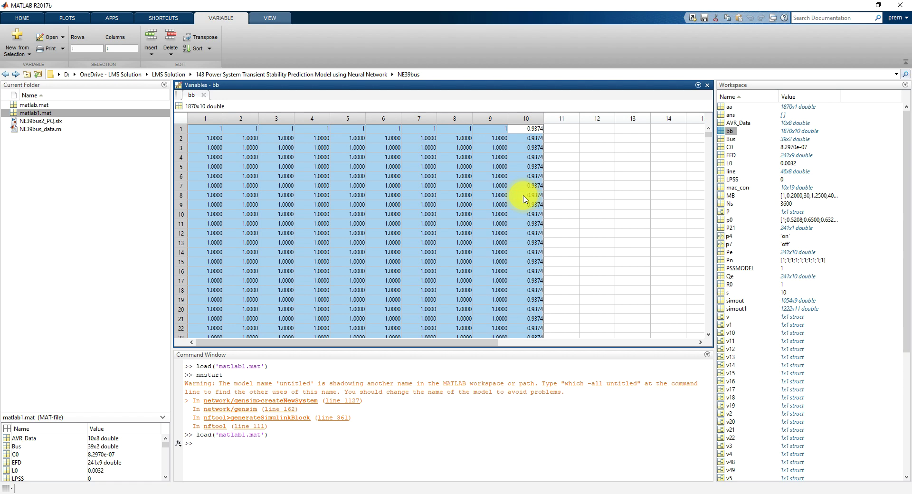
# - Inspect the 1/-1 labels in aa, then close the aa and bb variable views
pyautogui.doubleClick(728, 107)
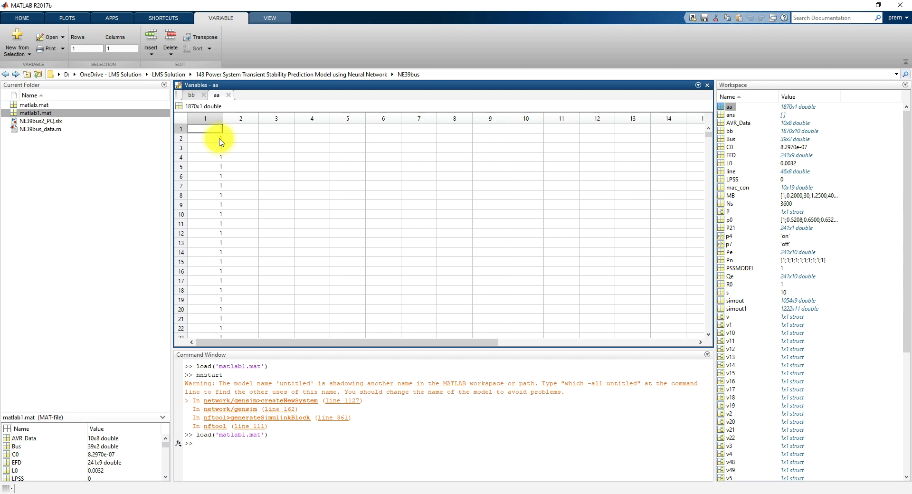
pyautogui.scroll(-16, 221, 142)
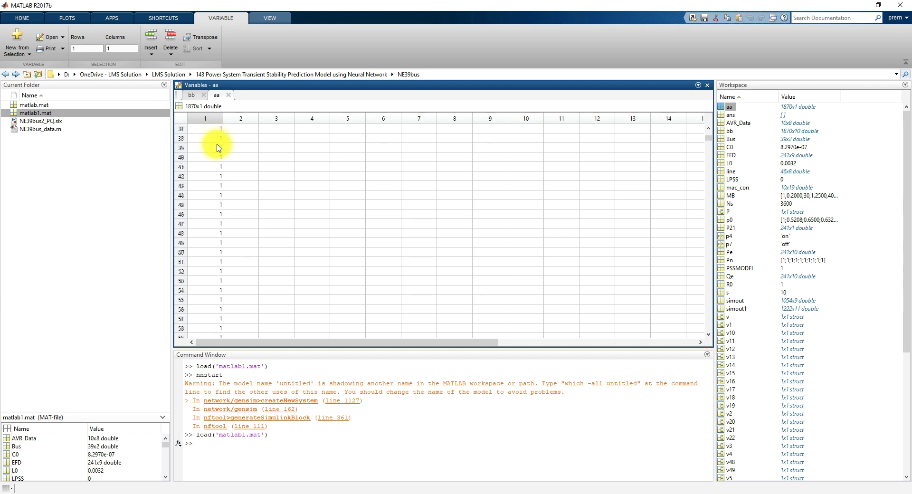
pyautogui.scroll(-20, 218, 145)
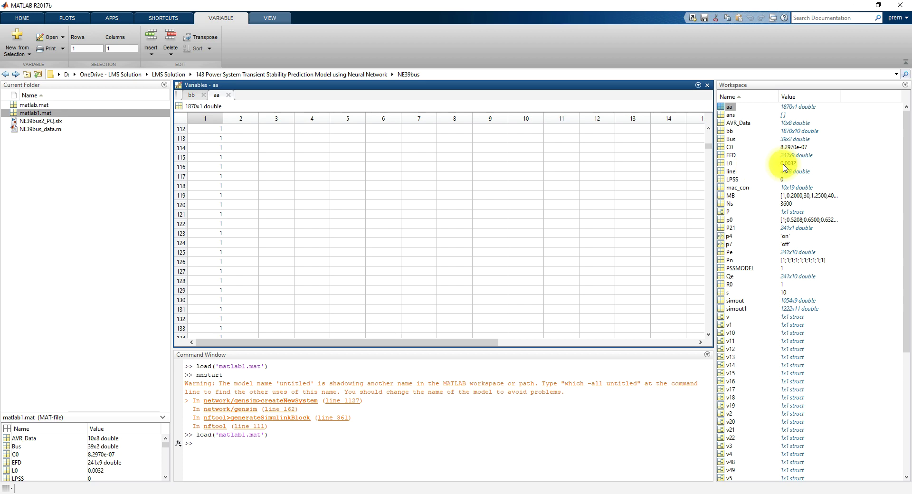
pyautogui.moveTo(709, 147); pyautogui.dragTo(715, 255)
pyautogui.scroll(-10, 214, 209)
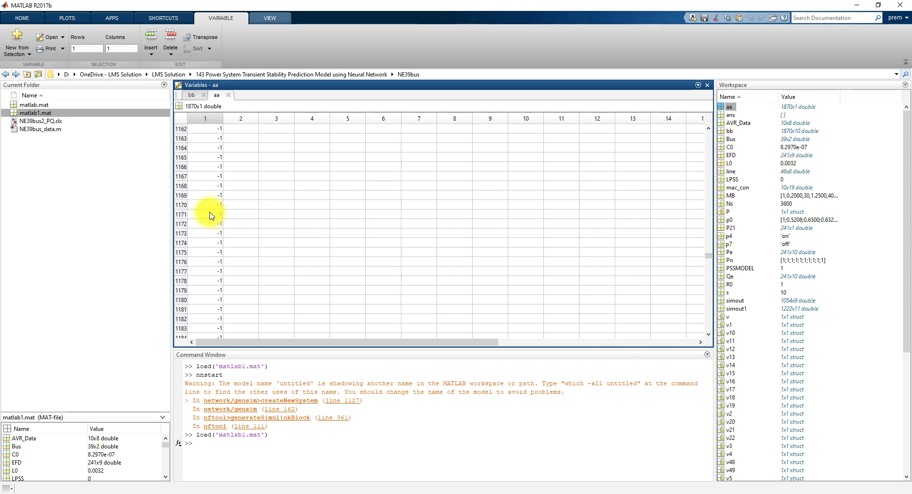
pyautogui.scroll(9, 211, 215)
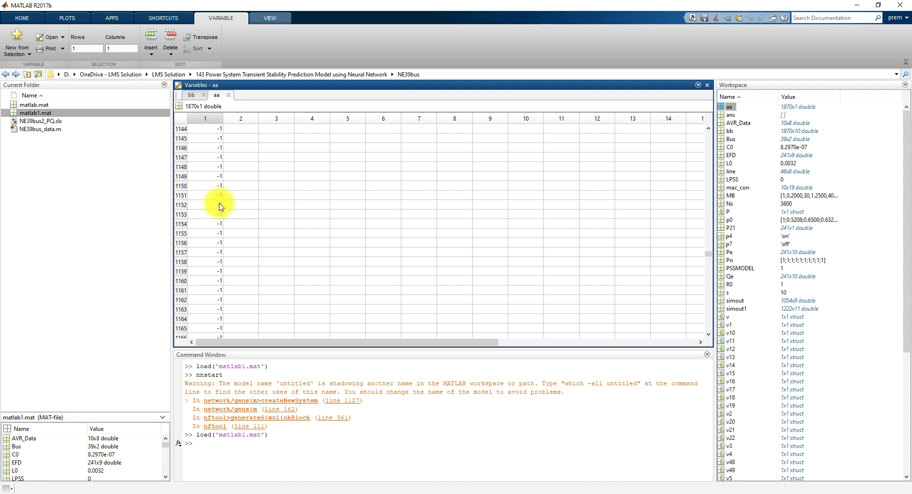
pyautogui.click(228, 95)
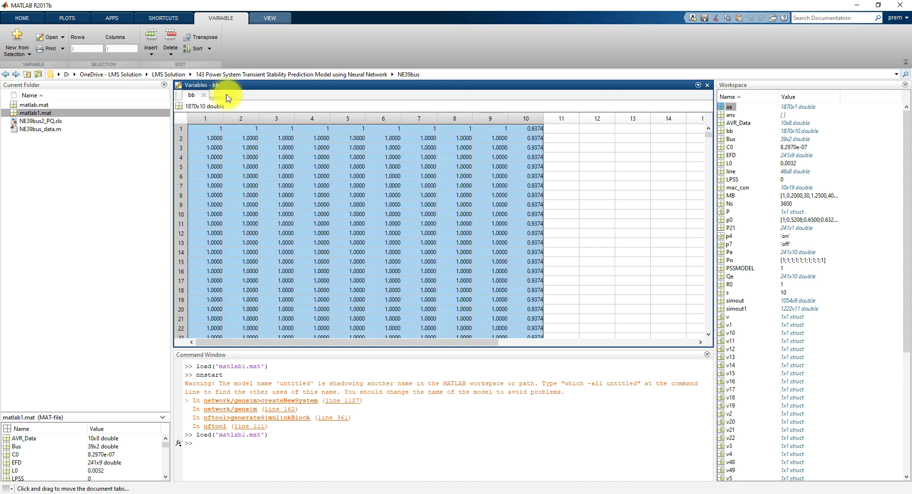
pyautogui.click(205, 95)
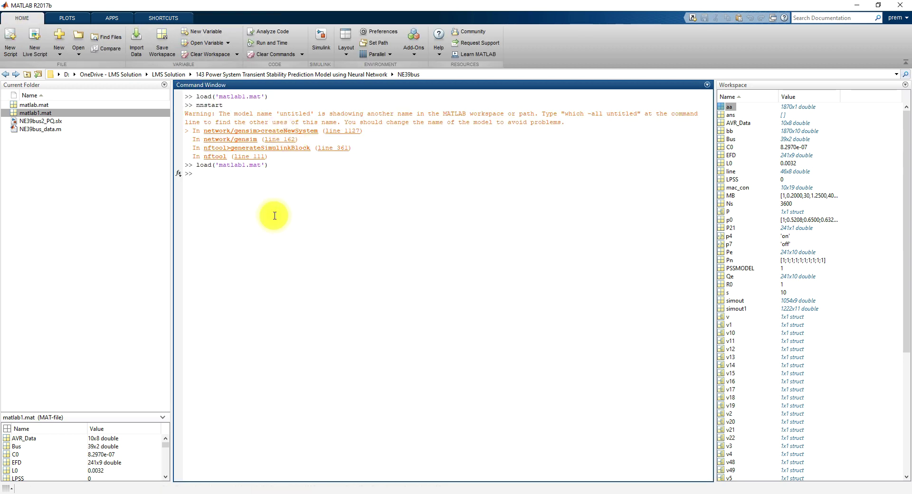
# - Start the nnstart Fitting app with inputs bb, targets aa, and matrix rows as samples
pyautogui.write('nnstart')
pyautogui.press('Return')
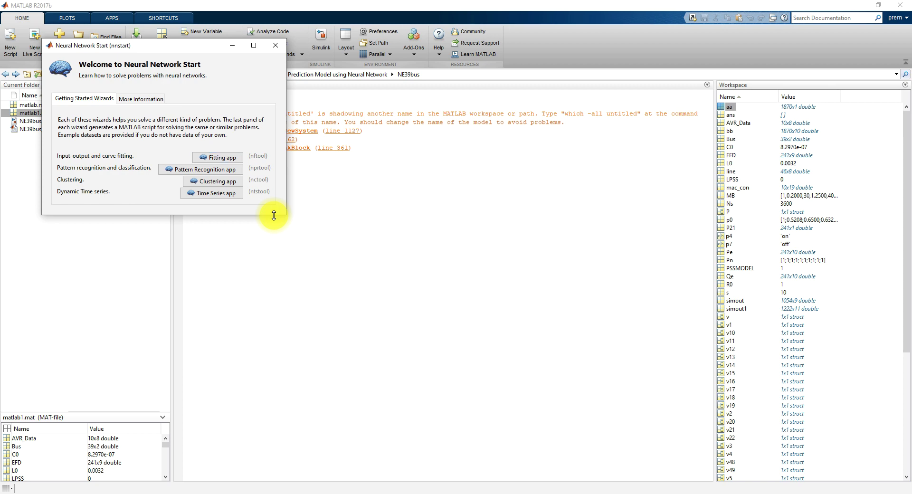
pyautogui.click(211, 157)
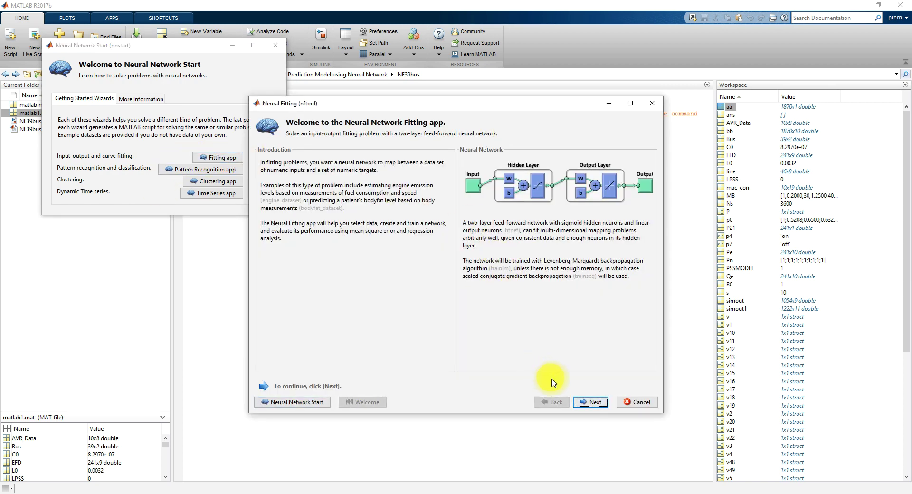
pyautogui.click(591, 402)
pyautogui.click(402, 173)
pyautogui.scroll(-5, 407, 203)
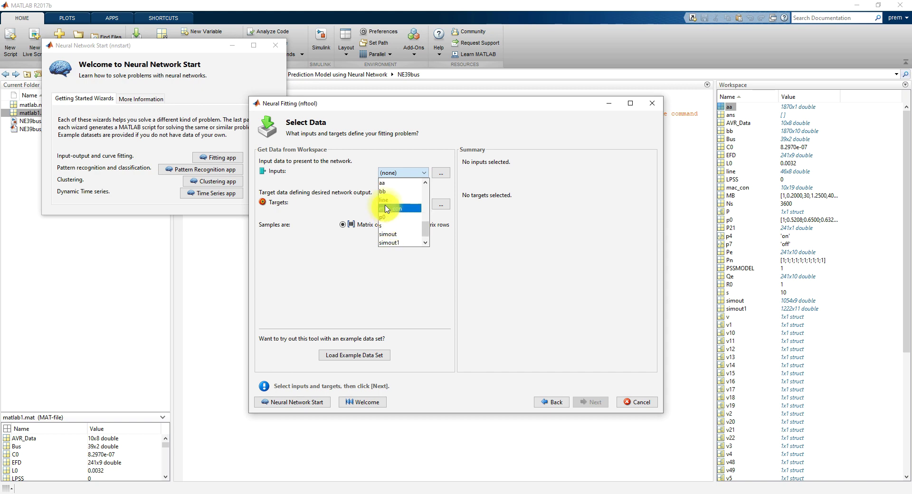
pyautogui.click(386, 191)
pyautogui.click(396, 204)
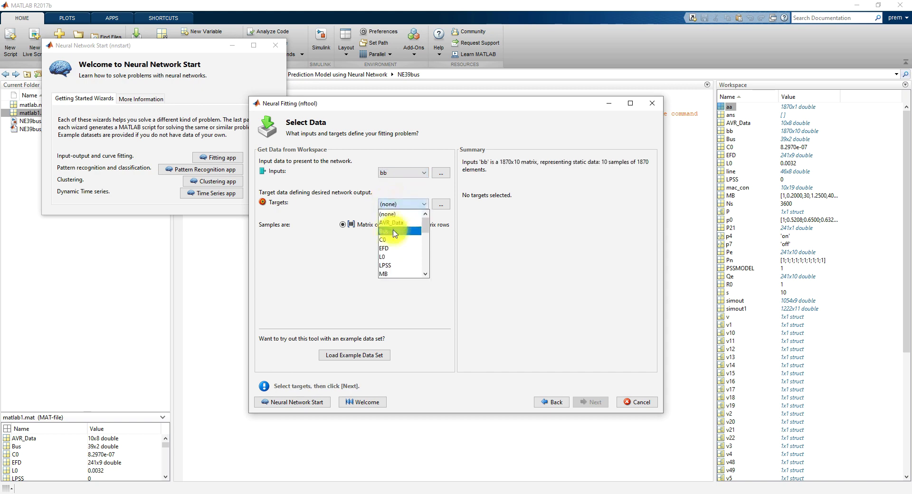
pyautogui.scroll(-2, 394, 258)
pyautogui.scroll(-3, 393, 258)
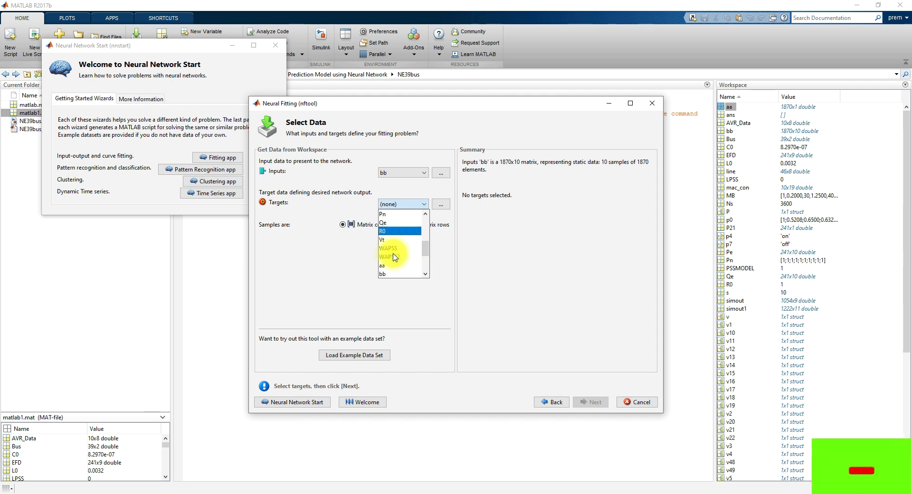
pyautogui.click(375, 261)
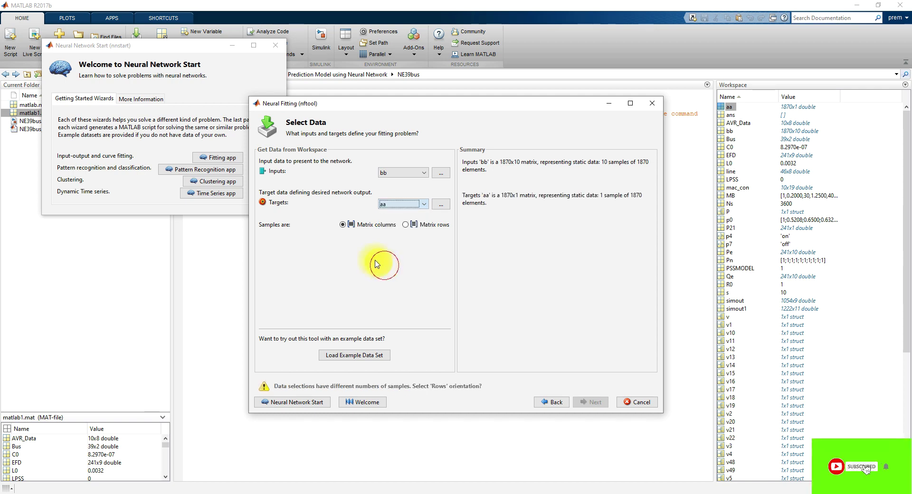
pyautogui.click(406, 225)
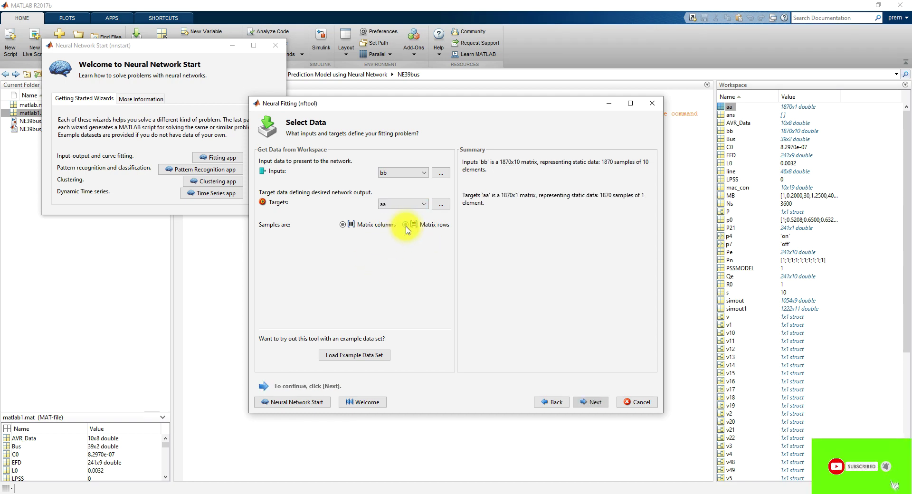
# - Train with the default split and 10 hidden neurons, generate a Simulink diagram, and return to NE39bus2_PQ
pyautogui.click(590, 402)
pyautogui.click(590, 403)
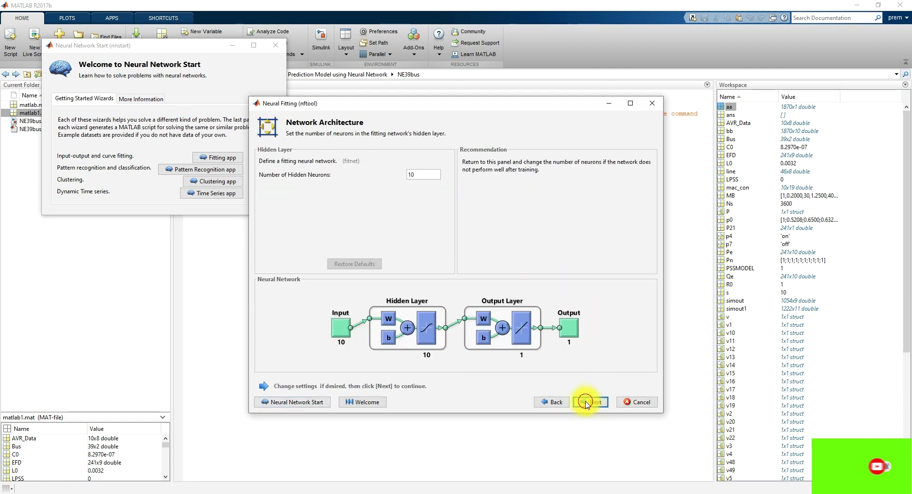
pyautogui.click(590, 402)
pyautogui.click(353, 234)
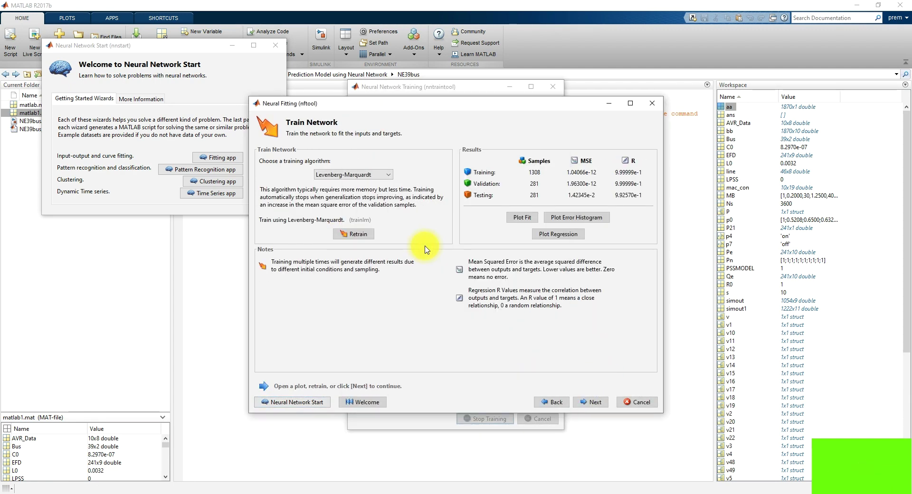
pyautogui.click(595, 402)
pyautogui.click(597, 403)
pyautogui.click(616, 267)
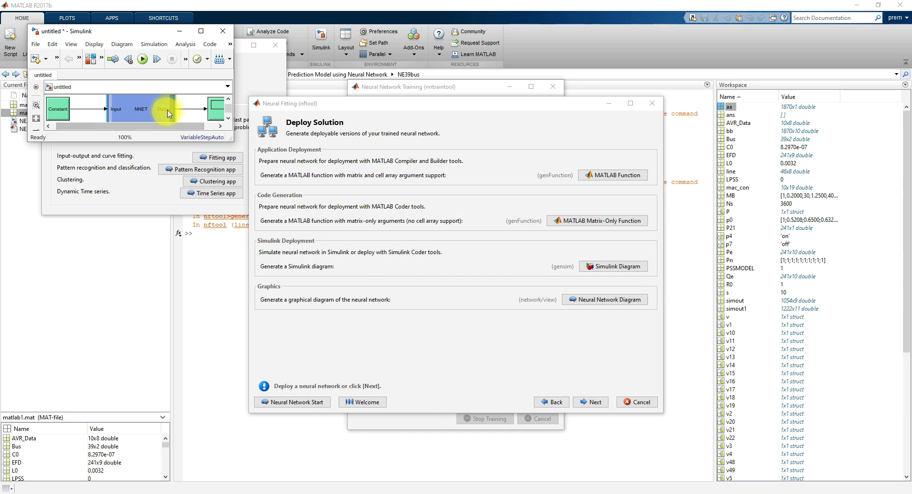
pyautogui.click(406, 487)
pyautogui.click(294, 471)
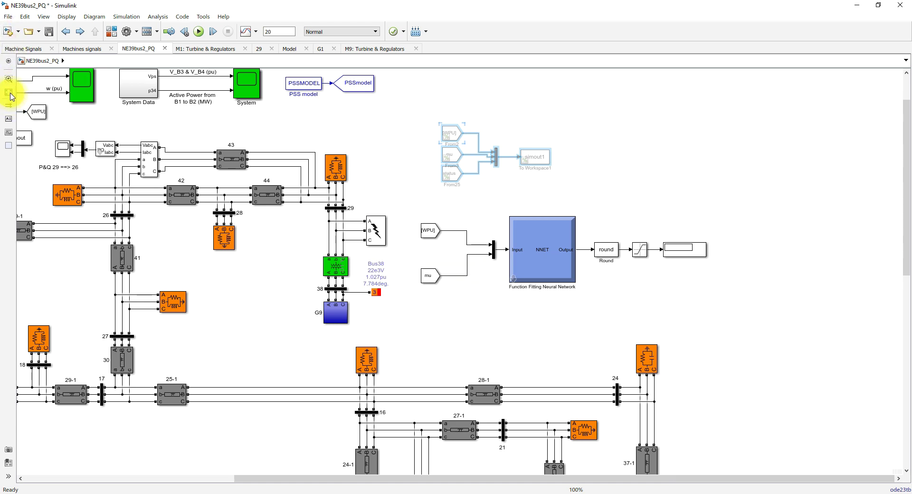
# - Confirm the Bus38 Three-Phase Fault switching times are [1 1+(10/60)] and run the simulation
pyautogui.click(8, 92)
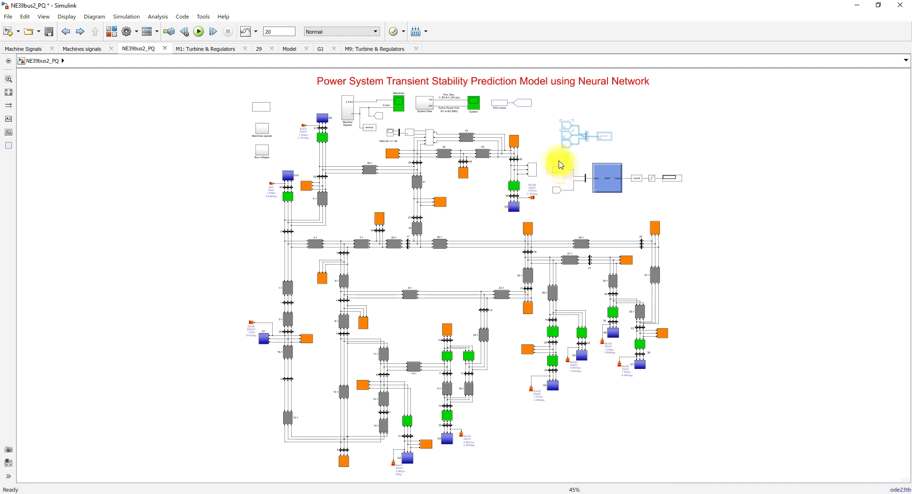
pyautogui.scroll(4, 534, 179)
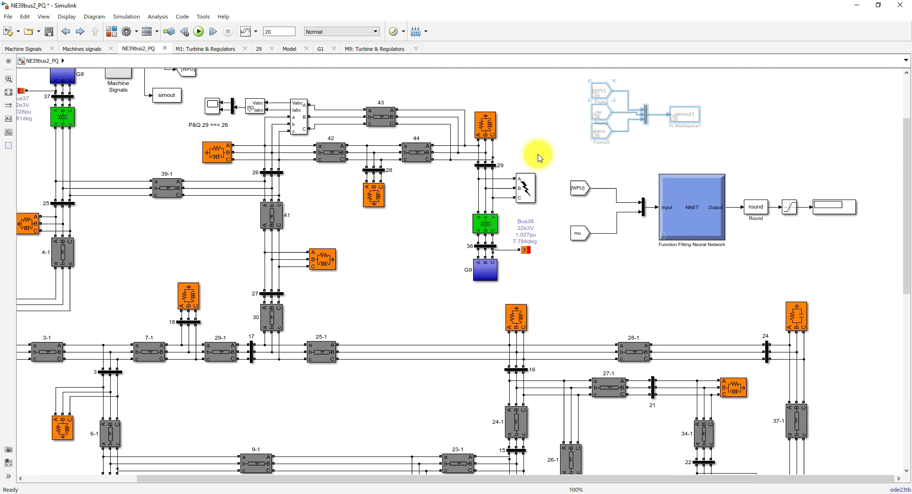
pyautogui.scroll(-3, 538, 158)
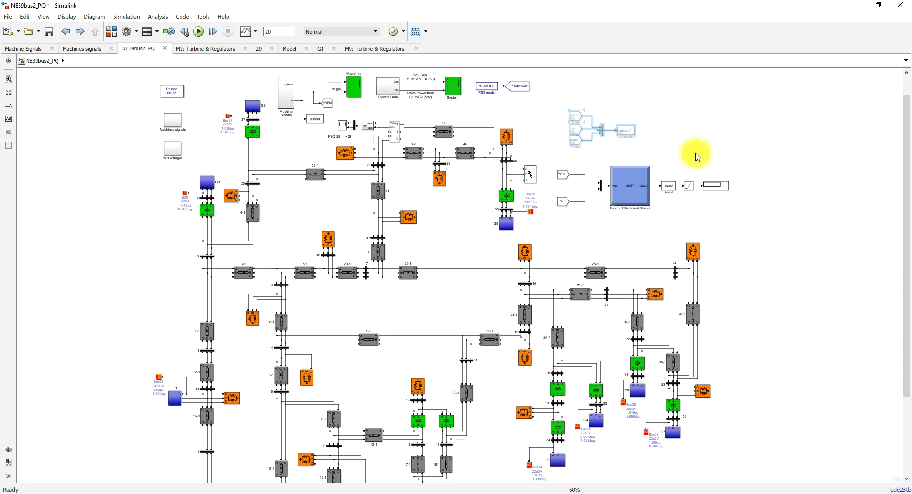
pyautogui.click(535, 182)
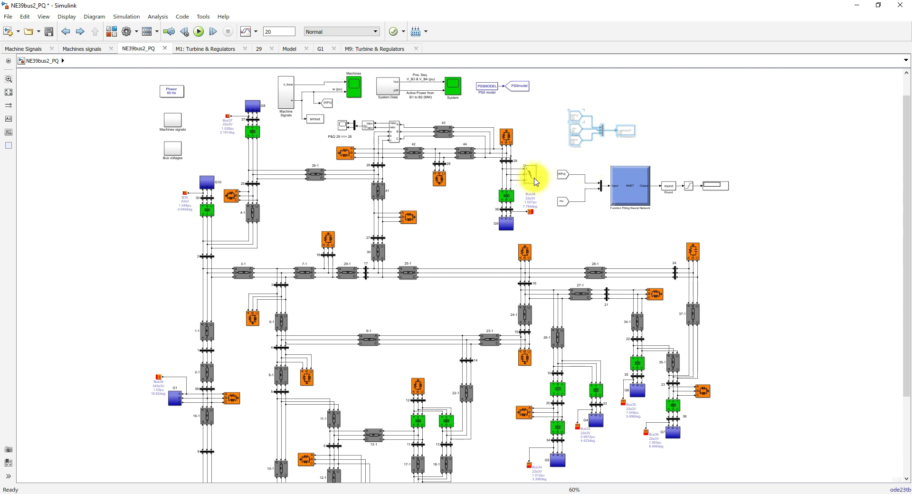
pyautogui.doubleClick(535, 182)
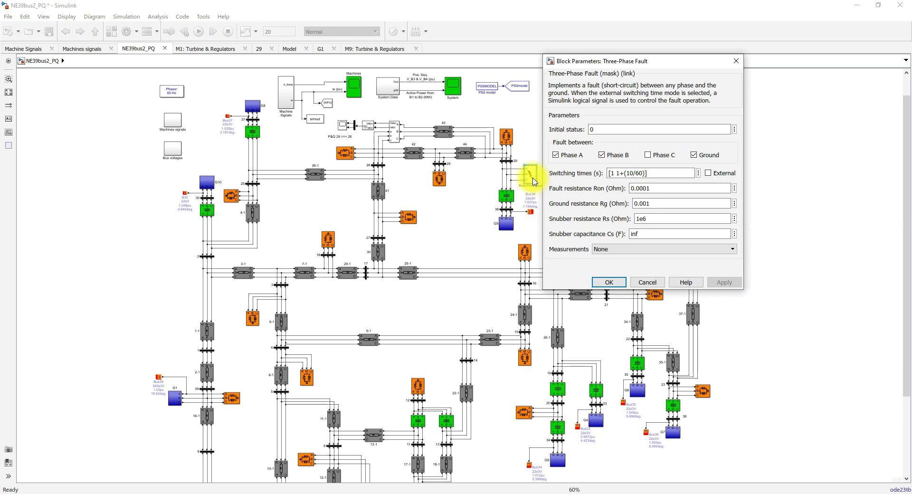
pyautogui.click(621, 174)
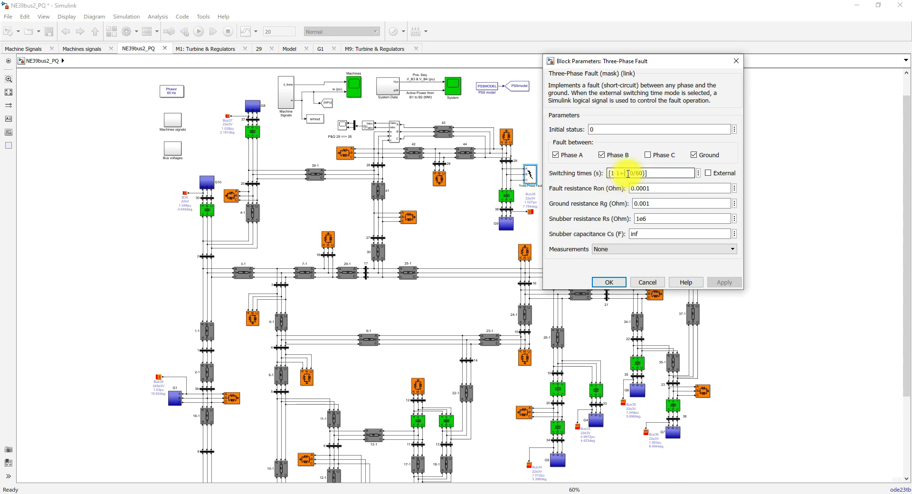
pyautogui.moveTo(618, 173); pyautogui.dragTo(641, 172)
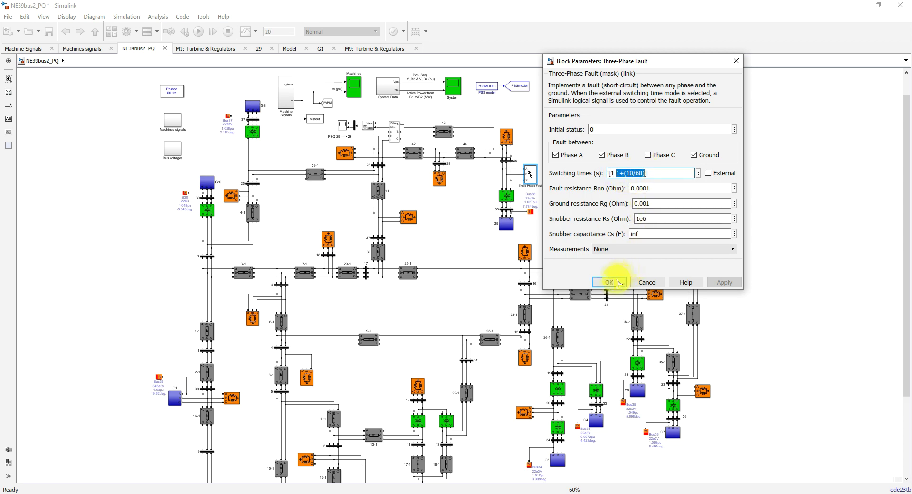
pyautogui.click(613, 282)
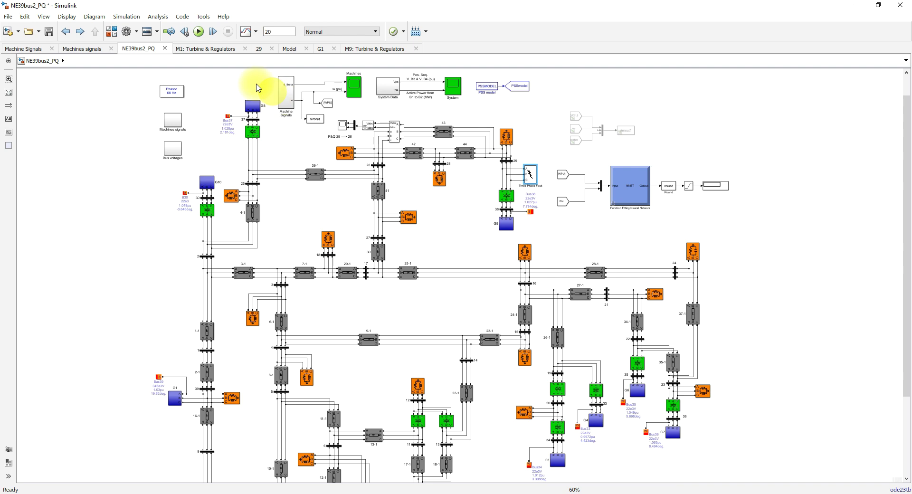
pyautogui.click(198, 32)
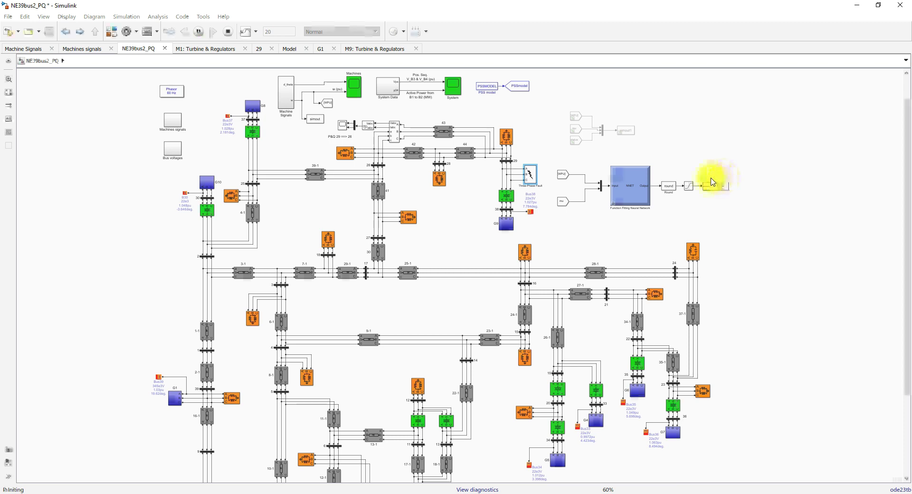
# - Watch the NNET output display during the run, then fit the model and view the Machines scope
pyautogui.scroll(5, 713, 183)
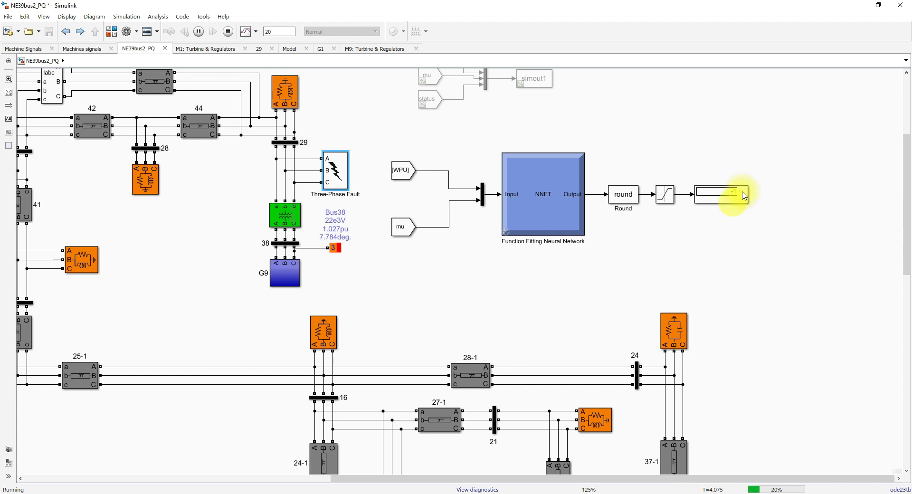
pyautogui.press('space')
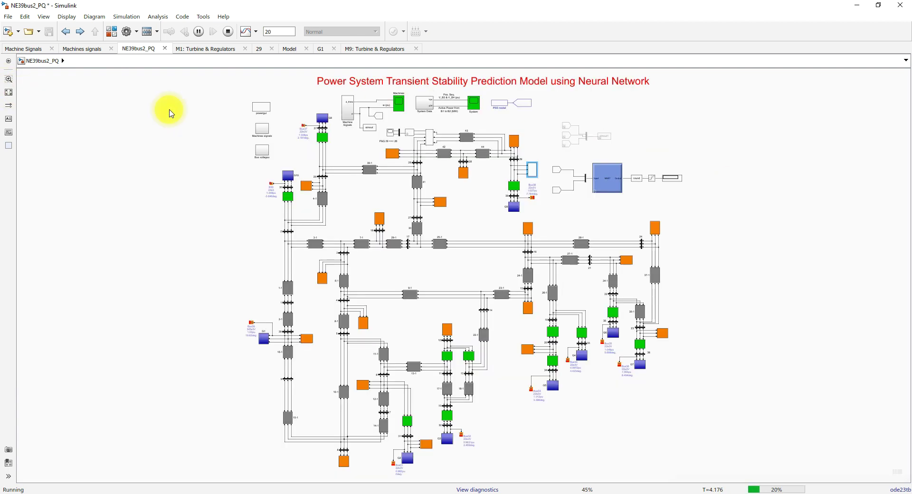
pyautogui.click(398, 103)
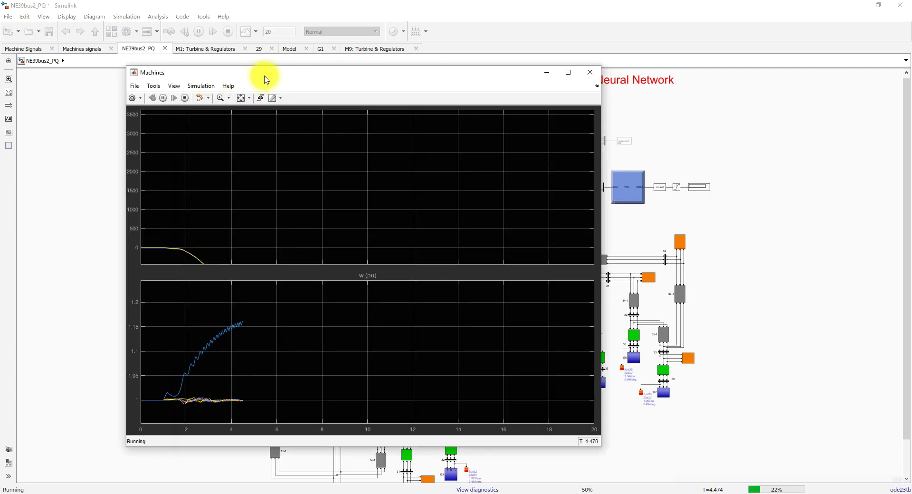
# - Autoscale the Machines scope, stop the simulation near 5.9 s, and return to the diagram
pyautogui.moveTo(265, 76); pyautogui.dragTo(258, 62)
pyautogui.click(233, 84)
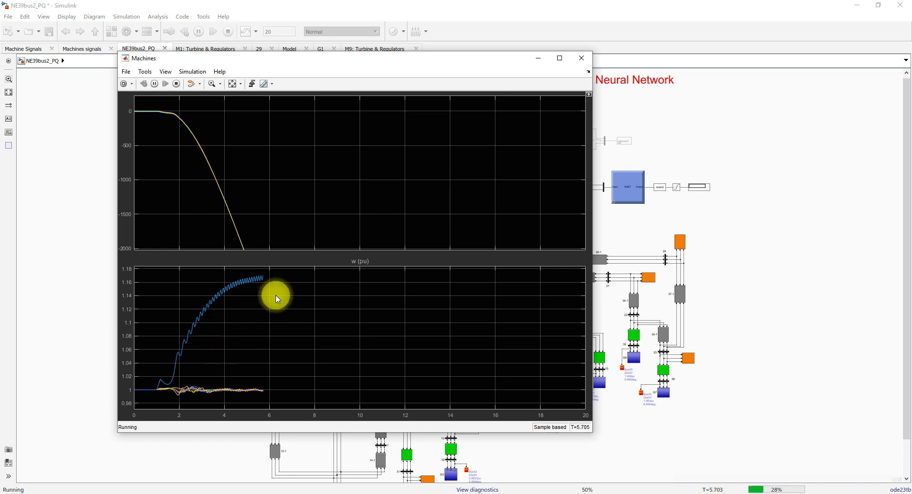
pyautogui.click(176, 85)
pyautogui.scroll(3, 656, 204)
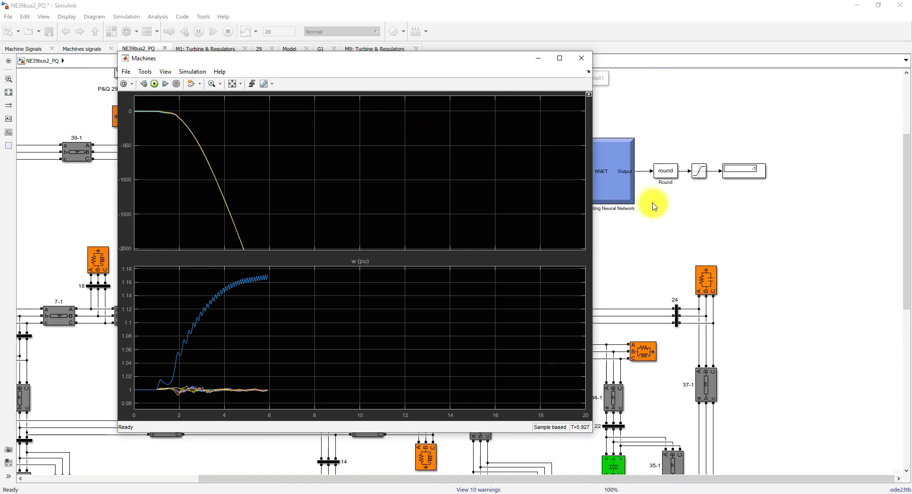
pyautogui.click(642, 214)
# - Shorten the Bus38 fault switching times to [1 1+(5/60)] and rerun the simulation
pyautogui.click(606, 202)
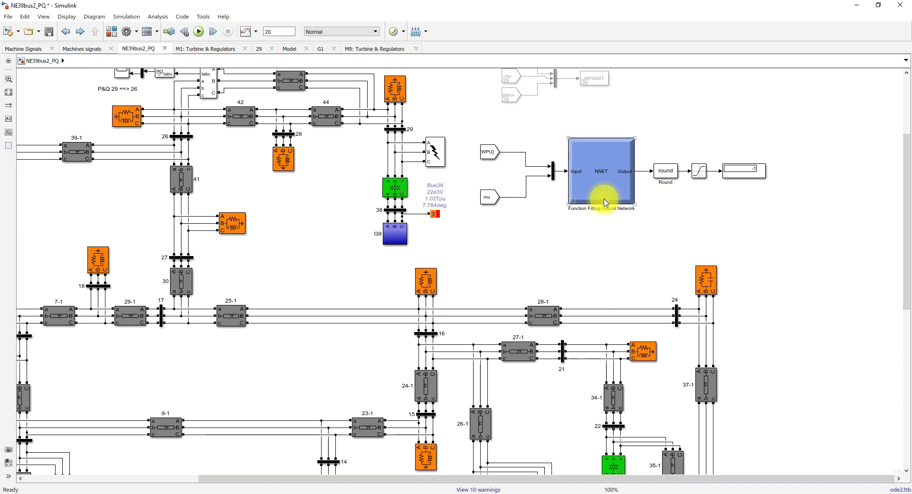
pyautogui.doubleClick(433, 154)
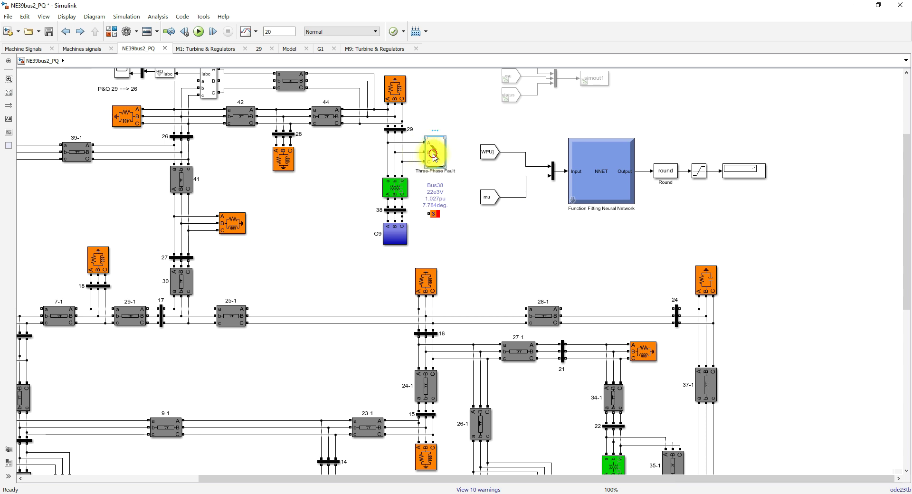
pyautogui.tripleClick(560, 151)
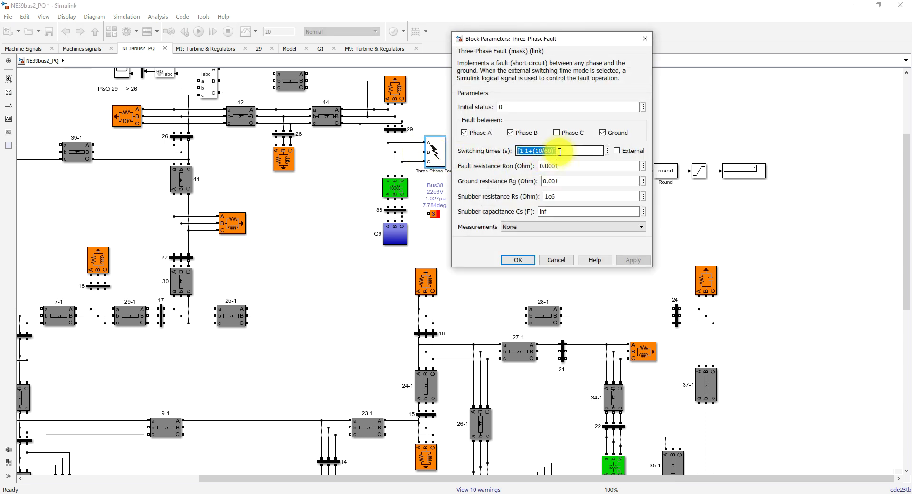
pyautogui.click(559, 151)
pyautogui.press('BackSpace')
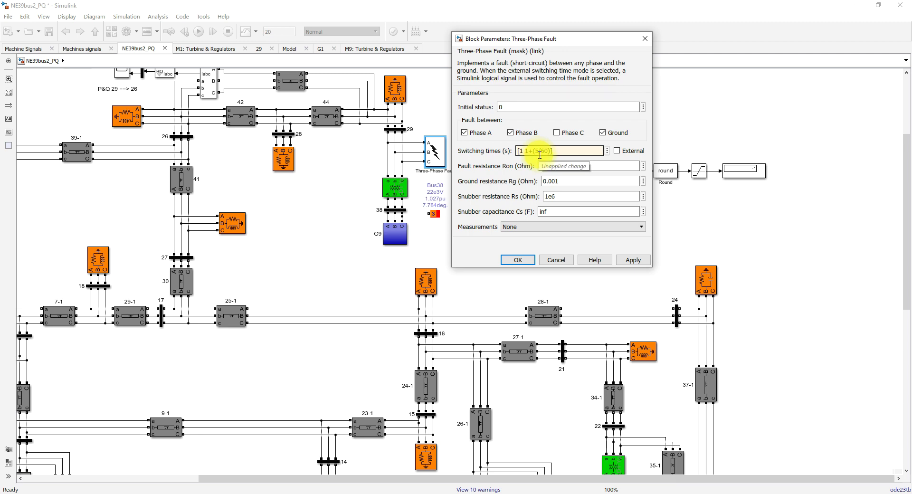
pyautogui.click(633, 260)
pyautogui.click(502, 257)
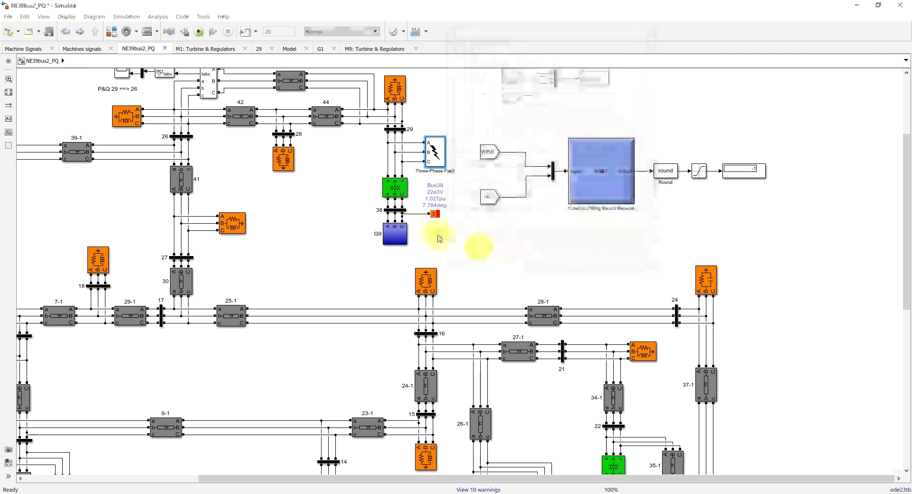
pyautogui.click(9, 92)
pyautogui.click(198, 31)
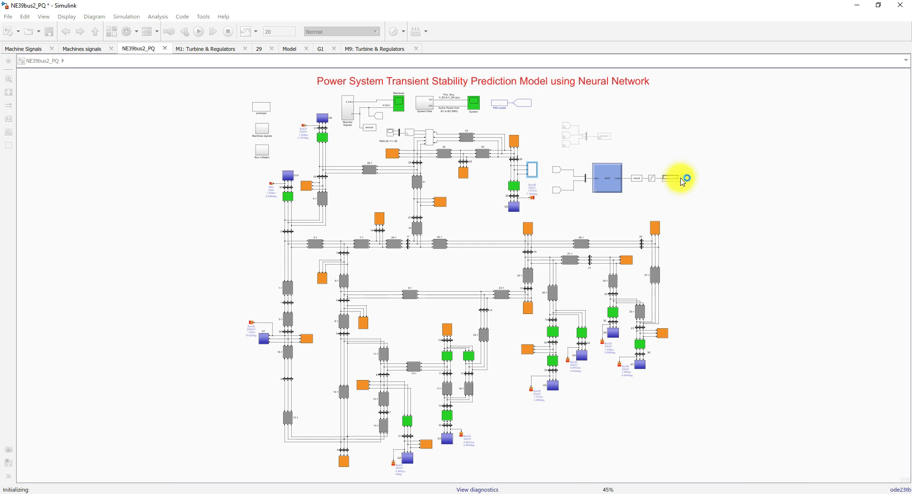
# - Autoscale the Machines scope and let the shorter-fault run finish at 20 s, network output reading 1
pyautogui.scroll(2, 682, 182)
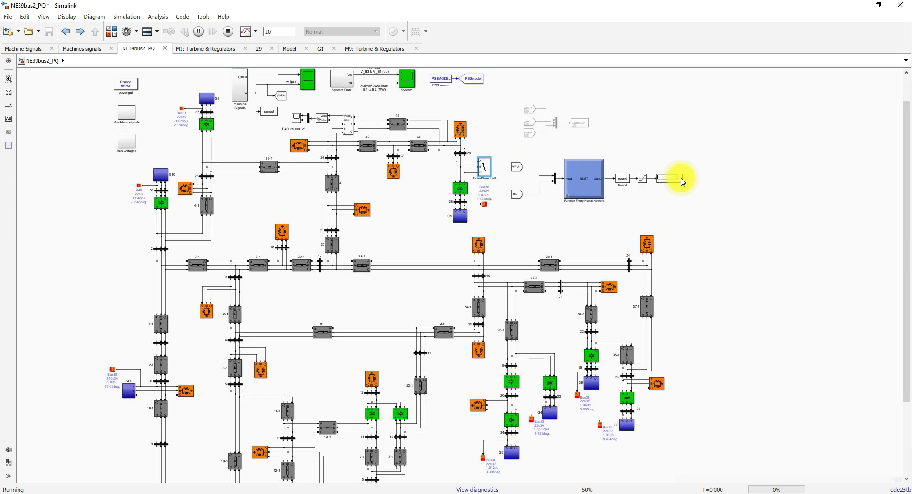
pyautogui.scroll(3, 682, 182)
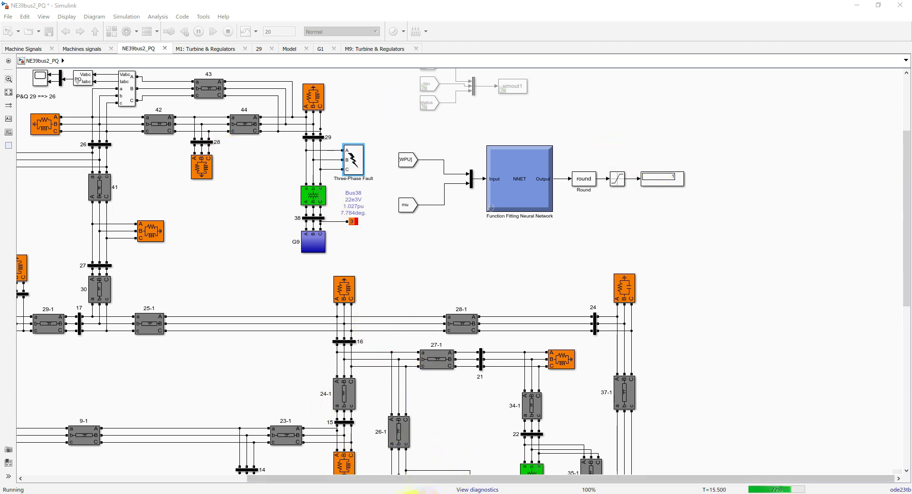
pyautogui.moveTo(409, 493)
pyautogui.click(347, 465)
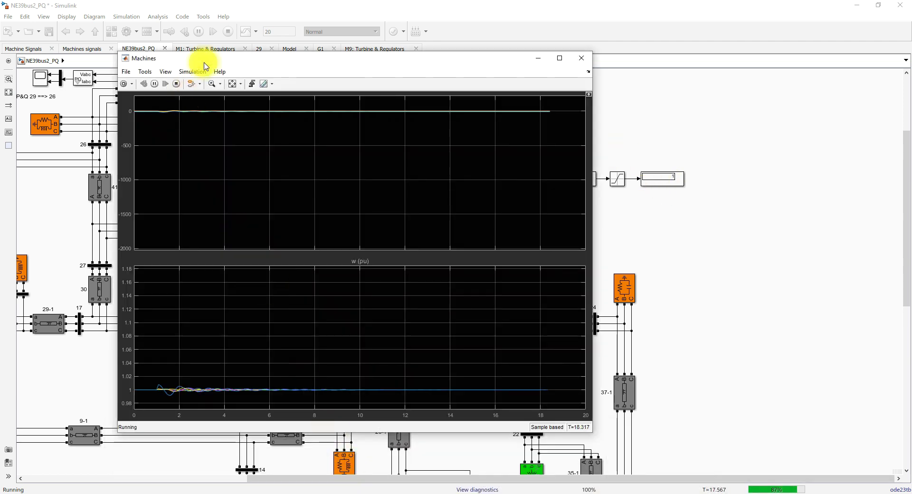
pyautogui.click(235, 86)
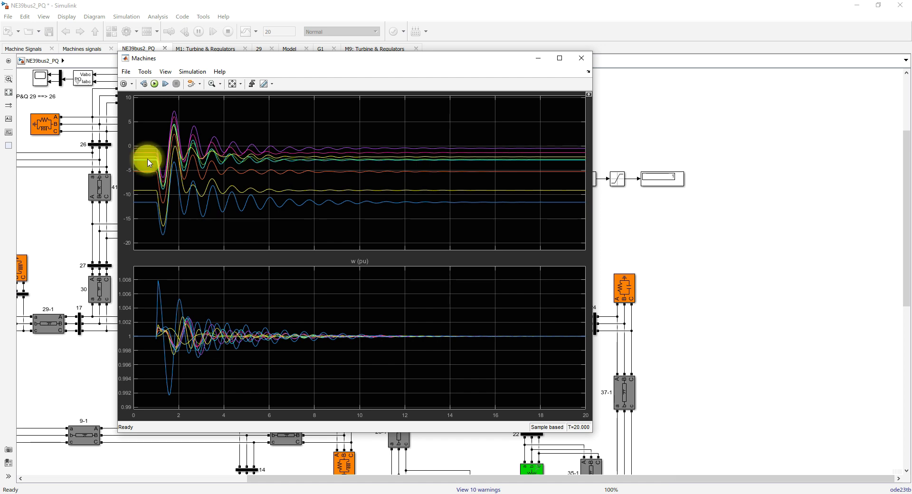
pyautogui.click(664, 228)
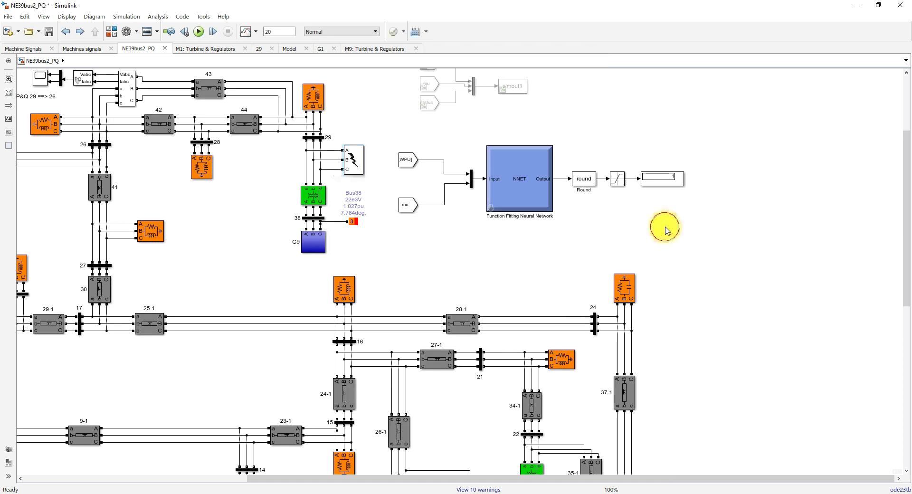
# - Delete the Three-Phase Fault's wires to bus 29 and move the block down toward bus 16
pyautogui.click(9, 93)
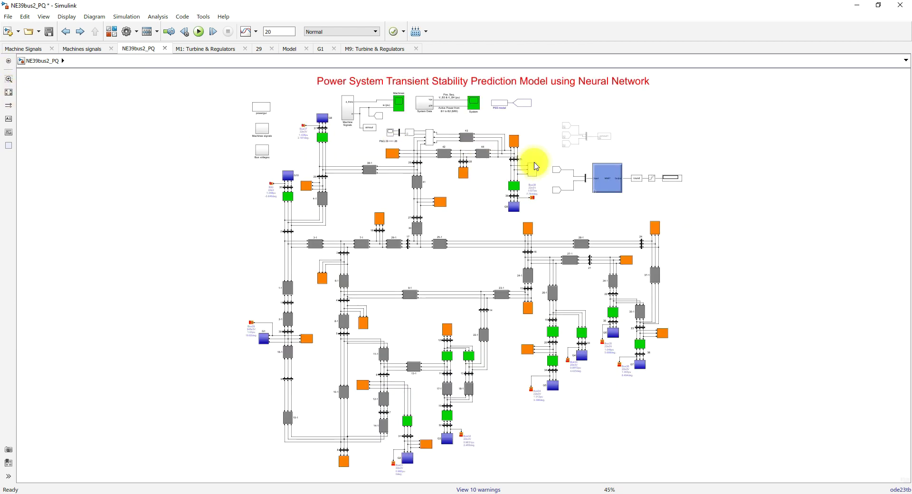
pyautogui.scroll(5, 532, 166)
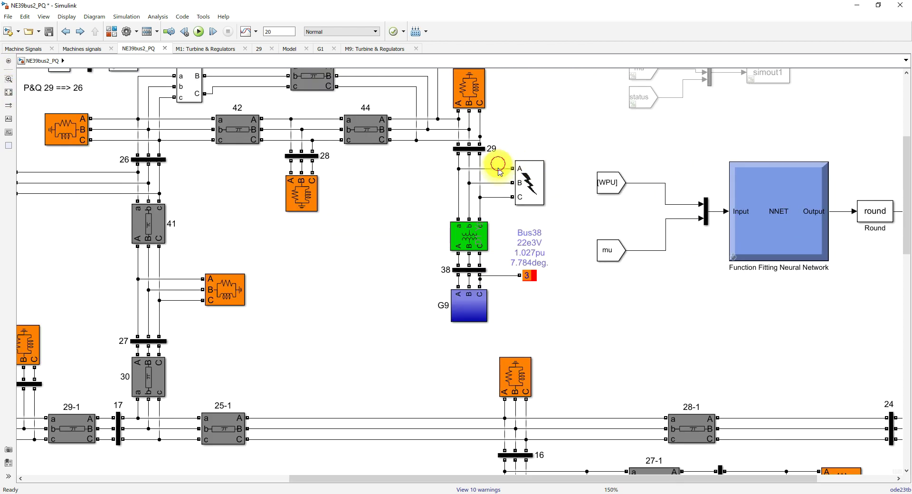
pyautogui.moveTo(495, 167); pyautogui.dragTo(515, 224)
pyautogui.press('Delete')
pyautogui.moveTo(905, 166); pyautogui.dragTo(906, 202)
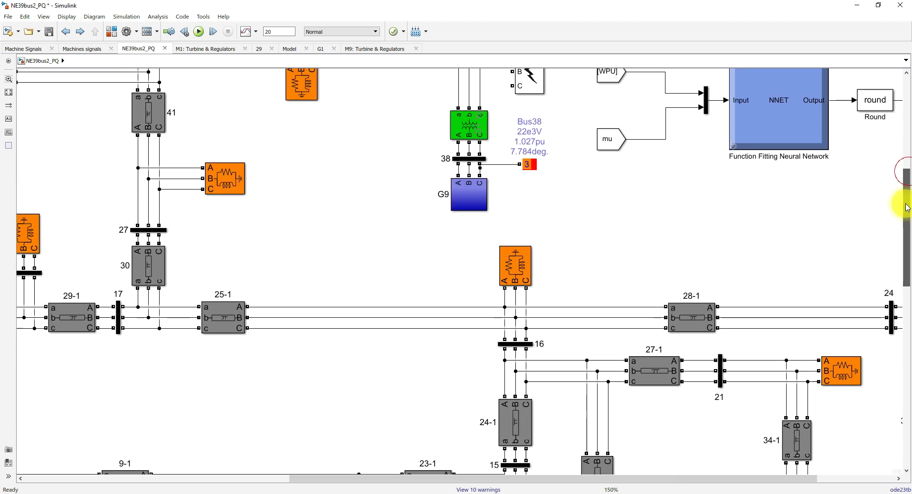
pyautogui.moveTo(512, 86); pyautogui.dragTo(517, 185)
pyautogui.moveTo(905, 228); pyautogui.dragTo(905, 251)
pyautogui.click(368, 284)
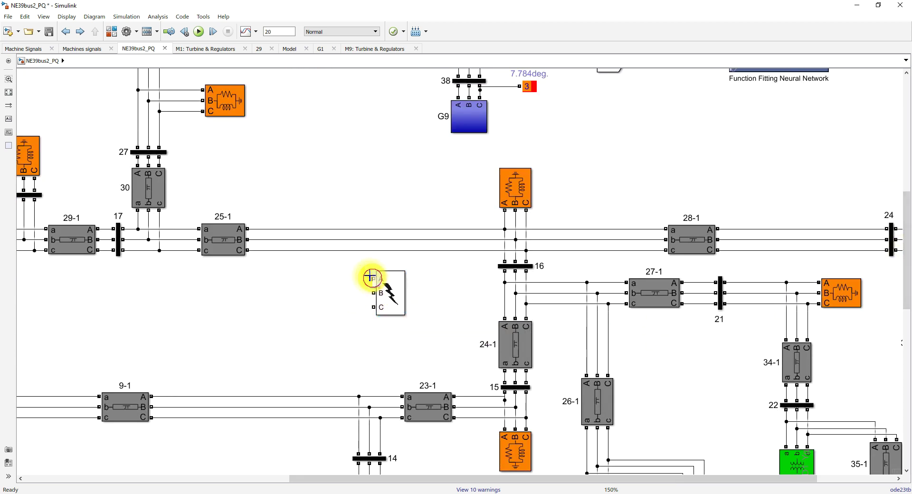
# - Wire fault phases A, B and C to the line between buses 17 and 16
pyautogui.moveTo(374, 279); pyautogui.dragTo(357, 229)
pyautogui.moveTo(372, 293); pyautogui.dragTo(340, 240)
pyautogui.moveTo(363, 306); pyautogui.dragTo(322, 250)
pyautogui.click(9, 95)
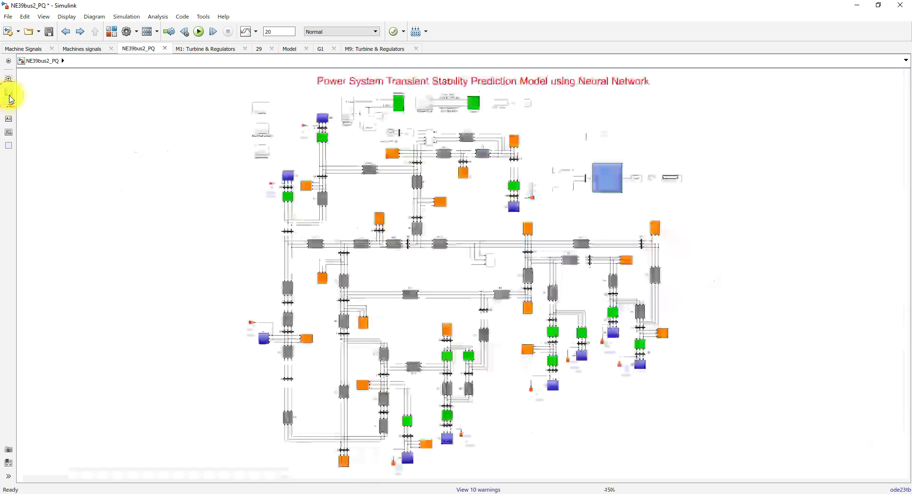
# - Run the simulation with the fault near bus 16 and view the Machines scope
pyautogui.click(199, 32)
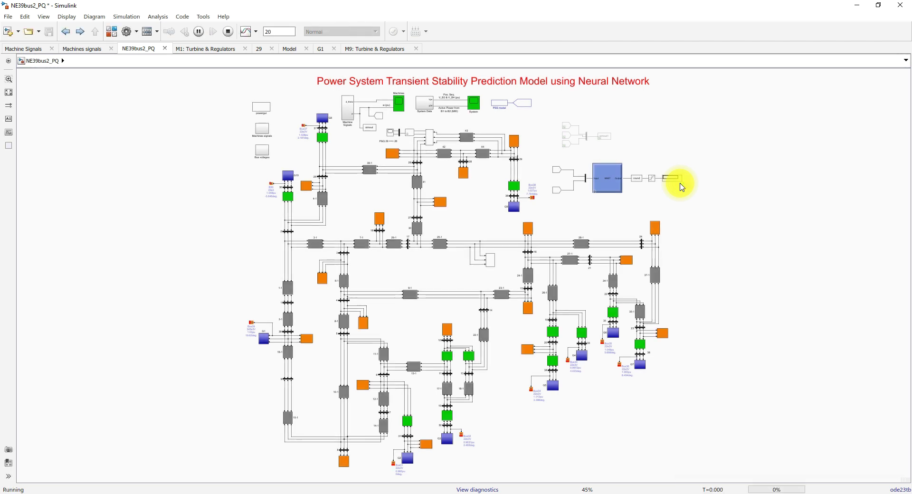
pyautogui.scroll(5, 685, 179)
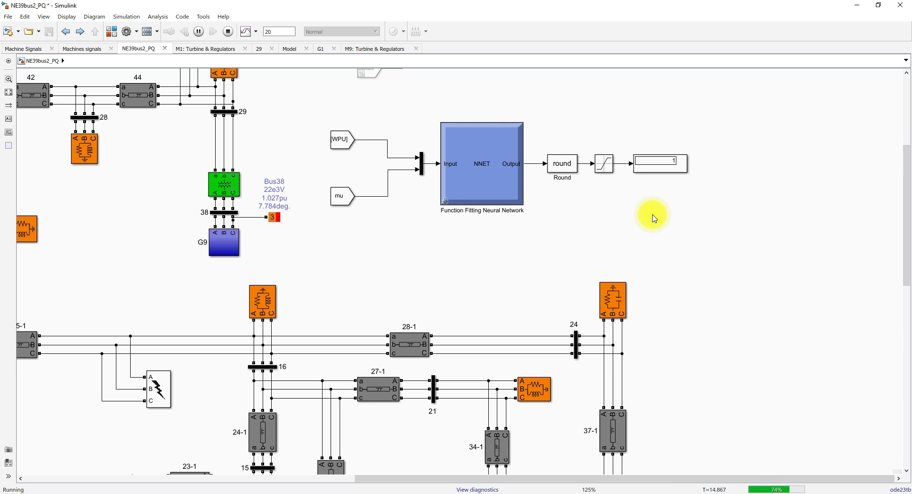
pyautogui.click(399, 490)
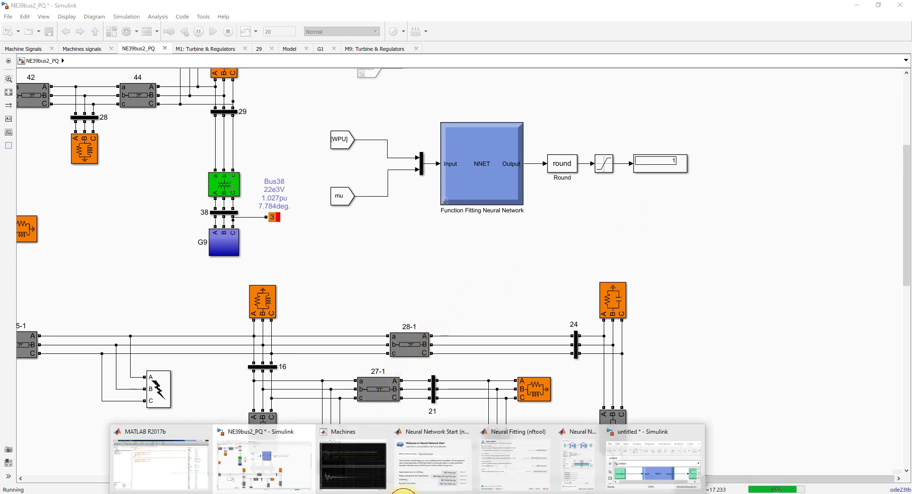
pyautogui.click(360, 472)
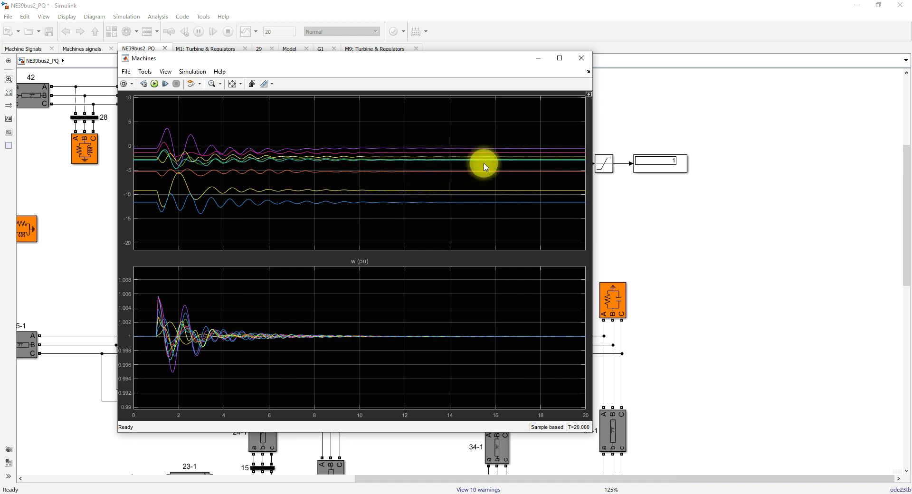
# - Set the fault's switching times to [1 1+(10/60)] and start a new run
pyautogui.click(704, 217)
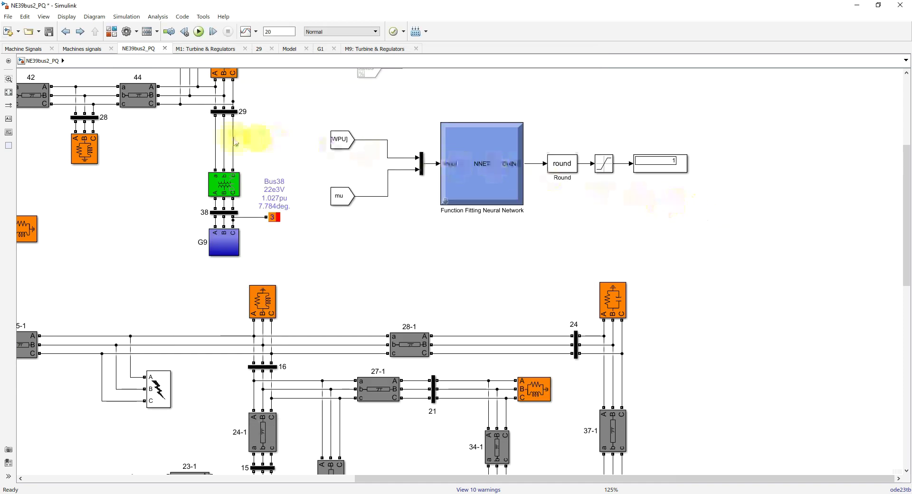
pyautogui.doubleClick(161, 376)
pyautogui.tripleClick(260, 373)
pyautogui.click(267, 378)
pyautogui.press('BackSpace')
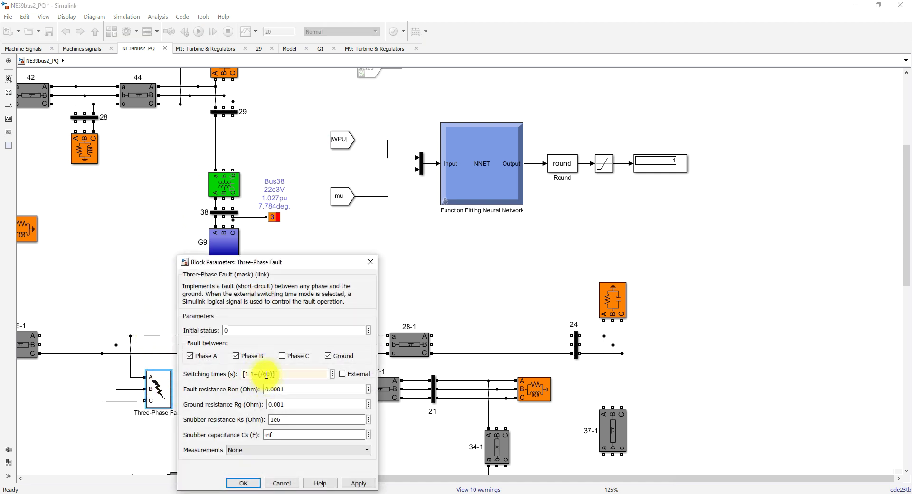
pyautogui.write('10')
pyautogui.click(354, 483)
pyautogui.click(248, 483)
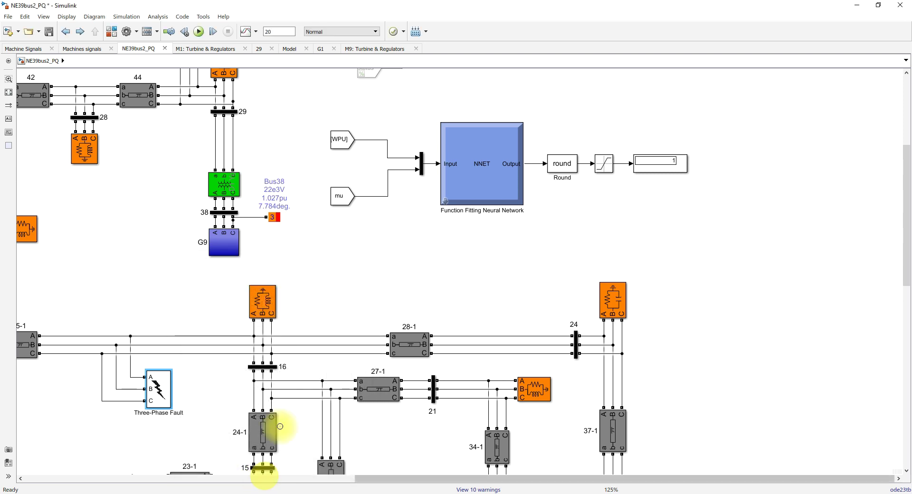
pyautogui.click(199, 31)
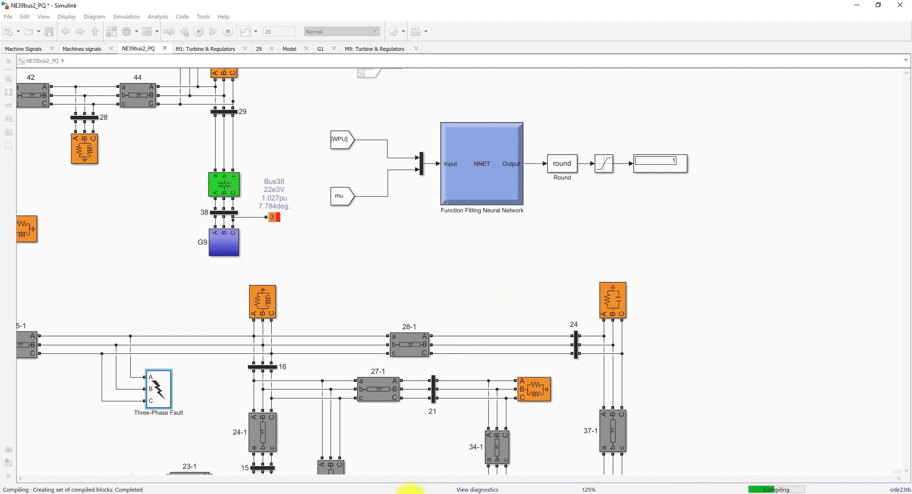
pyautogui.moveTo(408, 491)
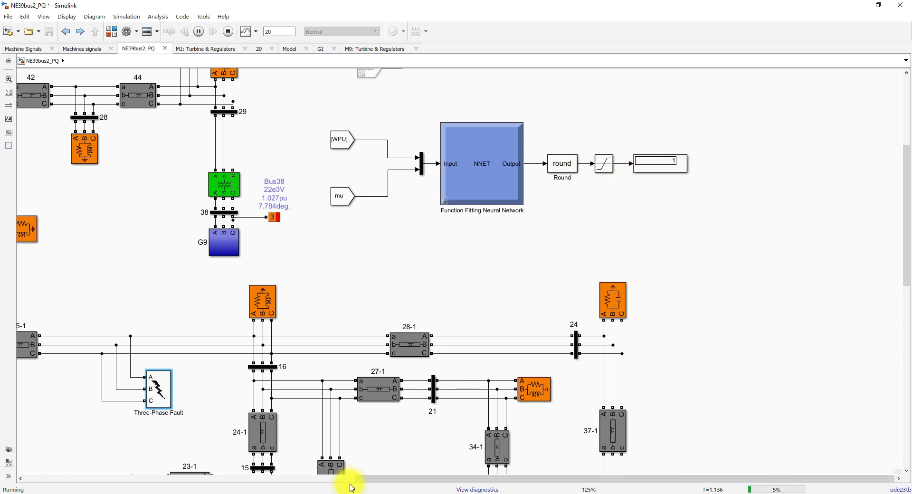
# - Move the Machines scope aside to check decaying oscillations and the prediction display reading 1
pyautogui.click(372, 474)
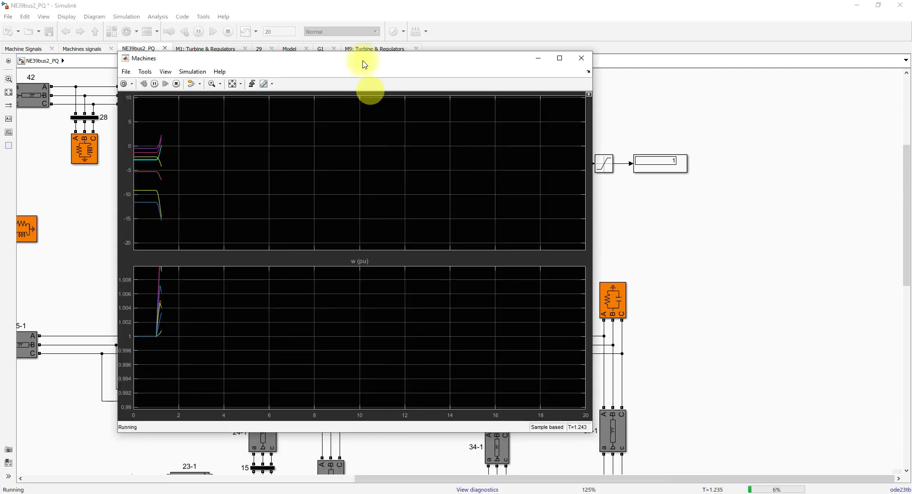
pyautogui.moveTo(352, 63); pyautogui.dragTo(301, 53)
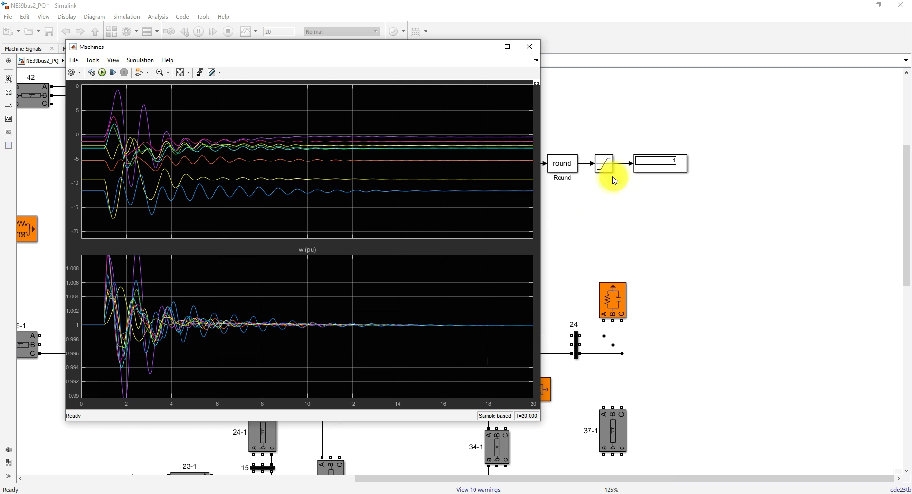
pyautogui.moveTo(435, 50); pyautogui.dragTo(351, 53)
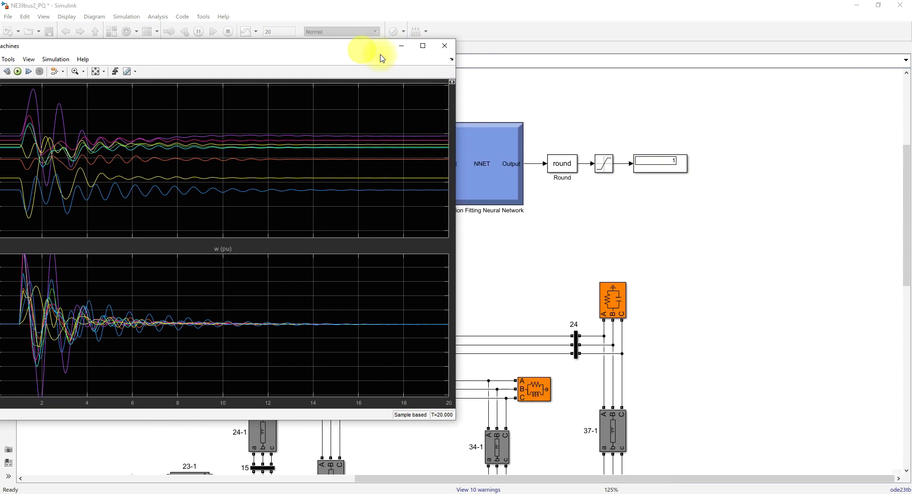
pyautogui.click(674, 171)
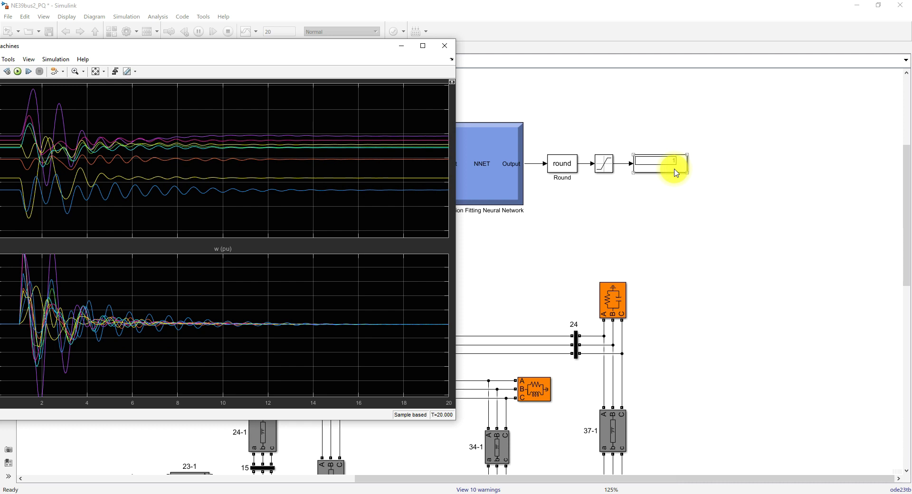
pyautogui.click(474, 317)
# - Move the Three-Phase Fault block onto the line between 9-1 and 23-1 and run the simulation
pyautogui.click(163, 400)
pyautogui.doubleClick(163, 401)
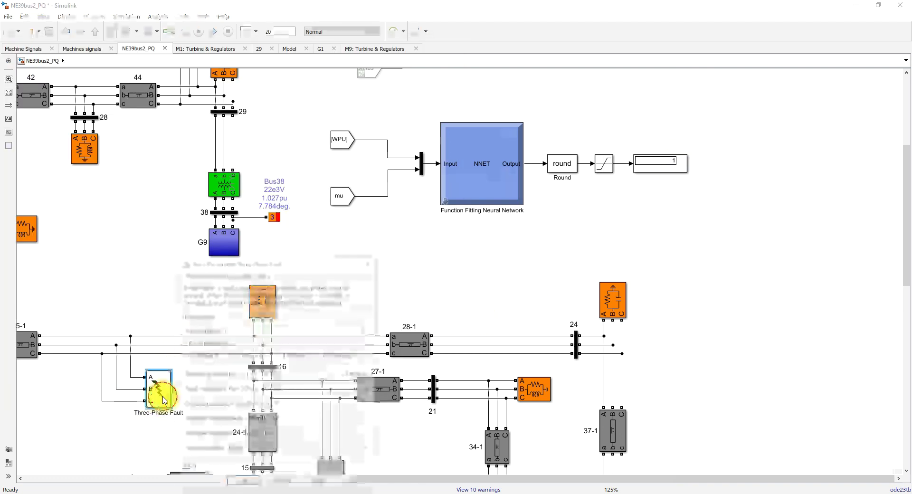
pyautogui.click(367, 265)
pyautogui.click(8, 92)
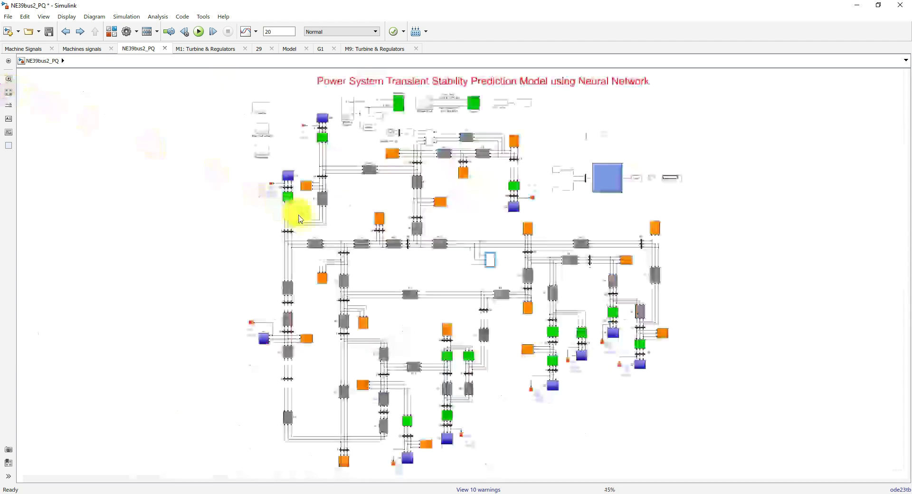
pyautogui.scroll(2, 484, 271)
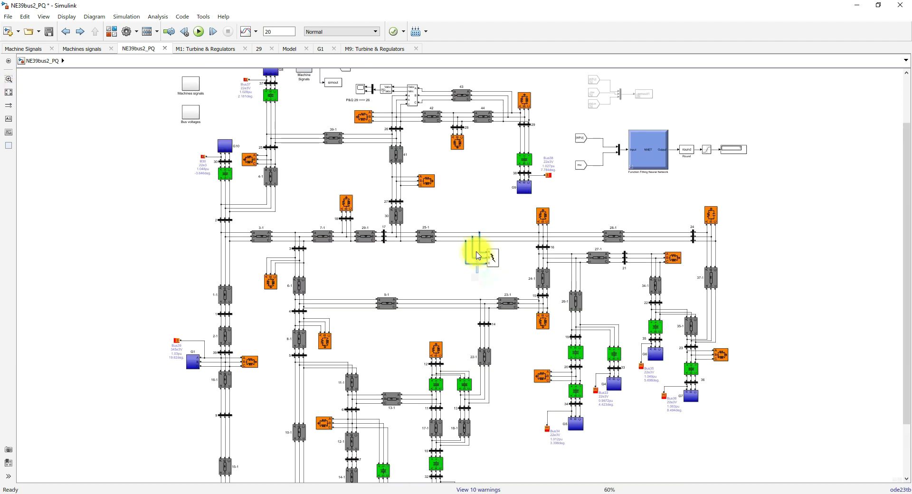
pyautogui.moveTo(489, 259)
pyautogui.mouseDown()
pyautogui.moveTo(446, 295)
pyautogui.moveTo(432, 281)
pyautogui.moveTo(421, 286)
pyautogui.moveTo(416, 300)
pyautogui.moveTo(425, 307)
pyautogui.mouseUp()
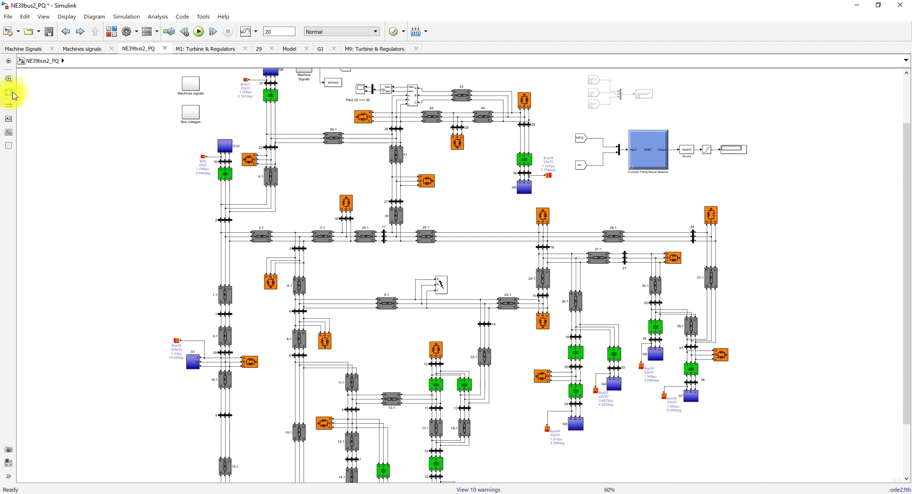
pyautogui.click(198, 32)
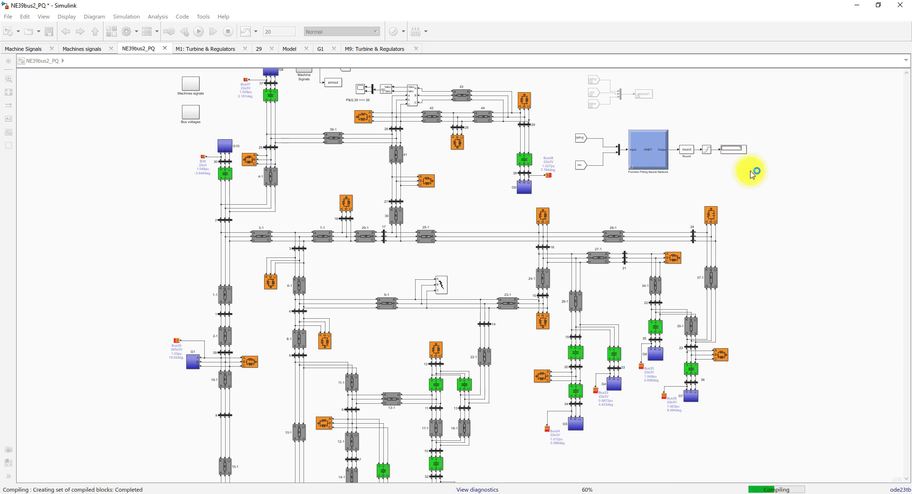
# - Position the Machines scope to watch rotor traces settle by 20 s with network output 1
pyautogui.moveTo(408, 490)
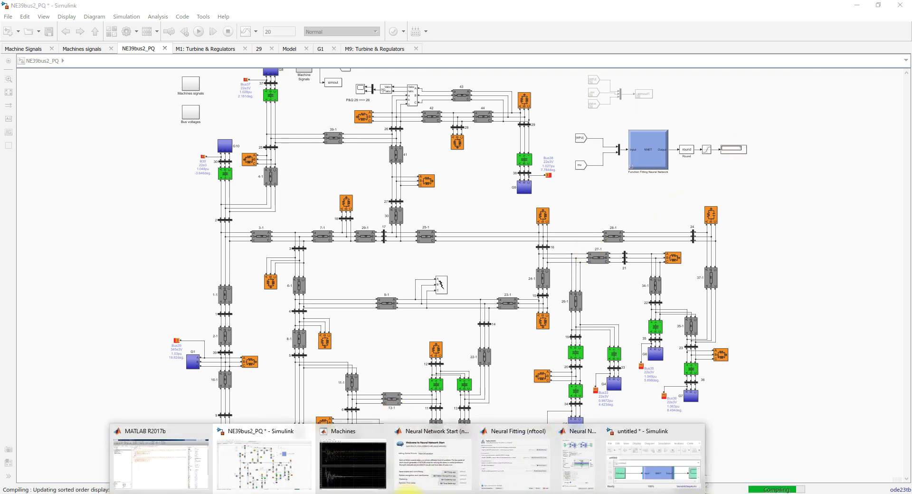
pyautogui.click(328, 468)
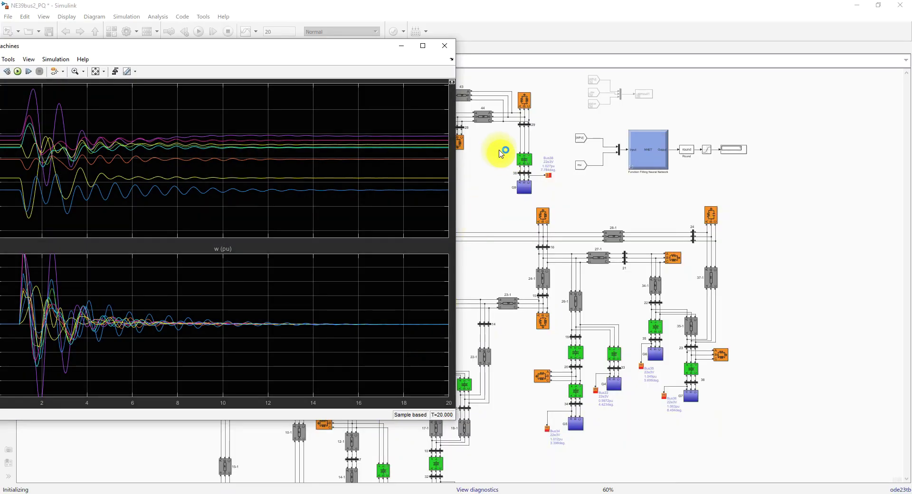
pyautogui.moveTo(322, 52); pyautogui.dragTo(524, 55)
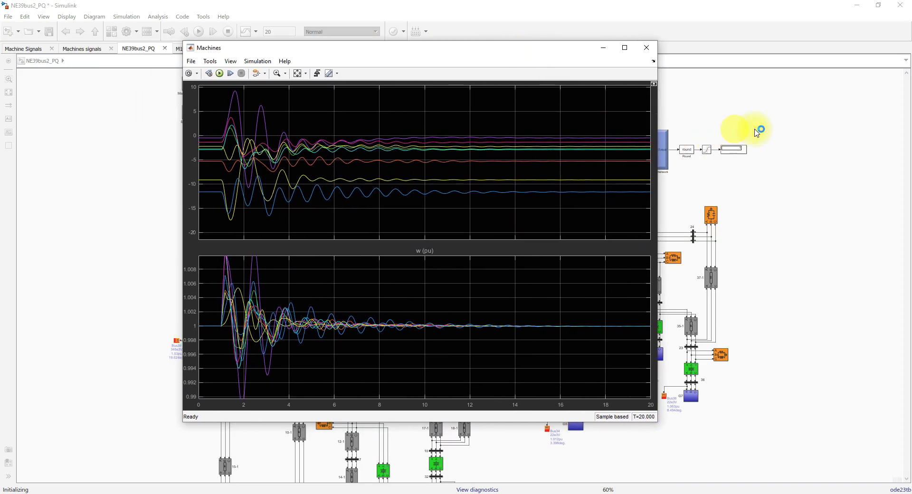
pyautogui.scroll(3, 755, 150)
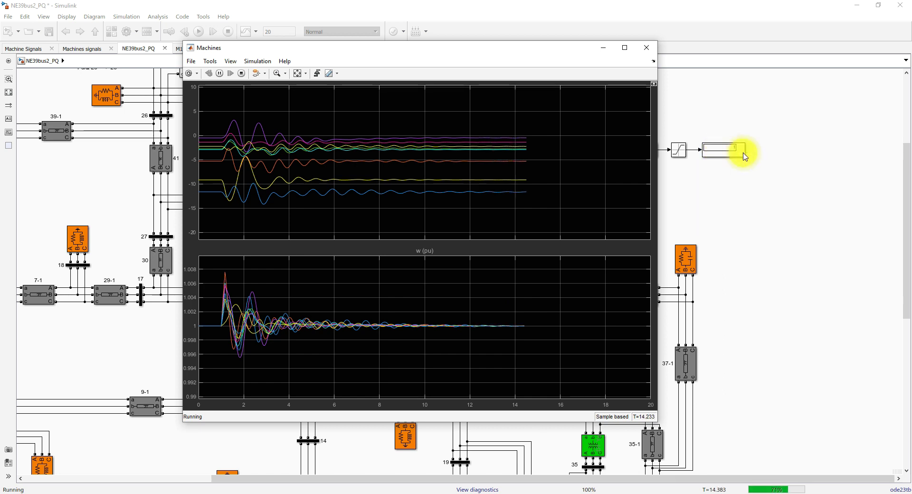
pyautogui.moveTo(550, 50); pyautogui.dragTo(465, 54)
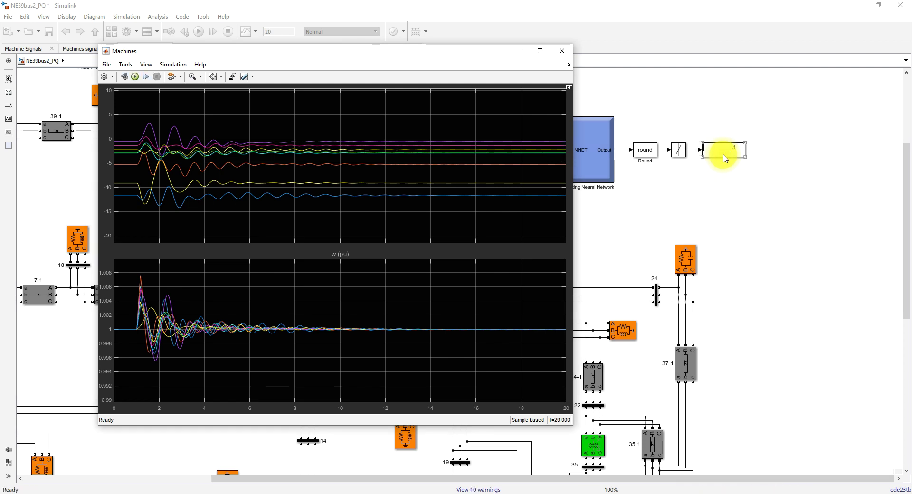
# - Edit the Three-Phase Fault's switching times to replace the 1+(10/60) clearing time
pyautogui.click(602, 257)
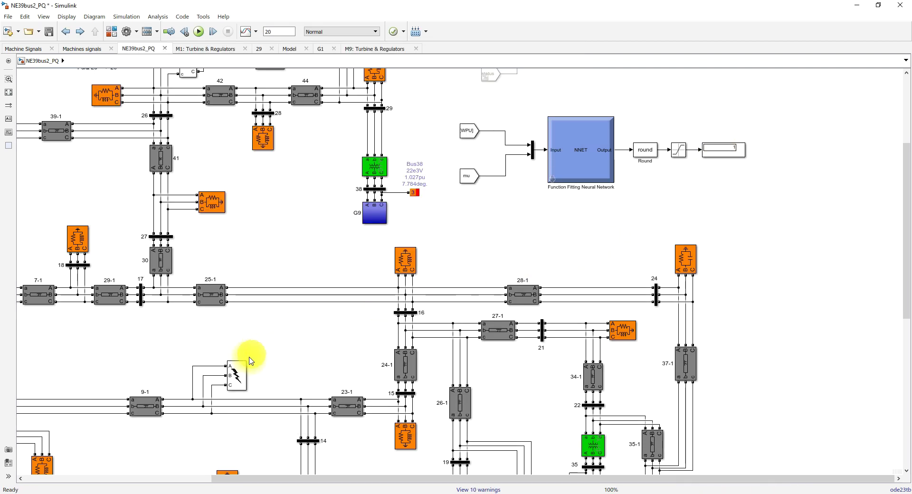
pyautogui.doubleClick(237, 375)
pyautogui.click(346, 374)
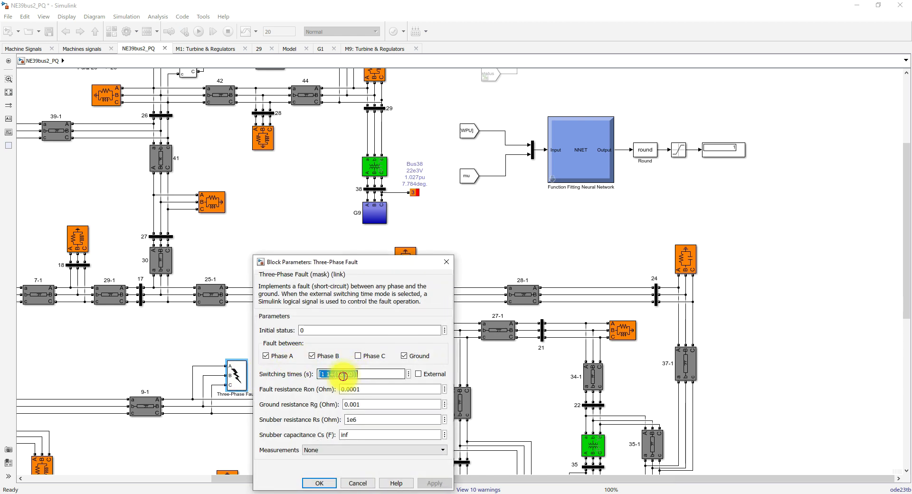
pyautogui.press('BackSpace')
pyautogui.press('BackSpace')
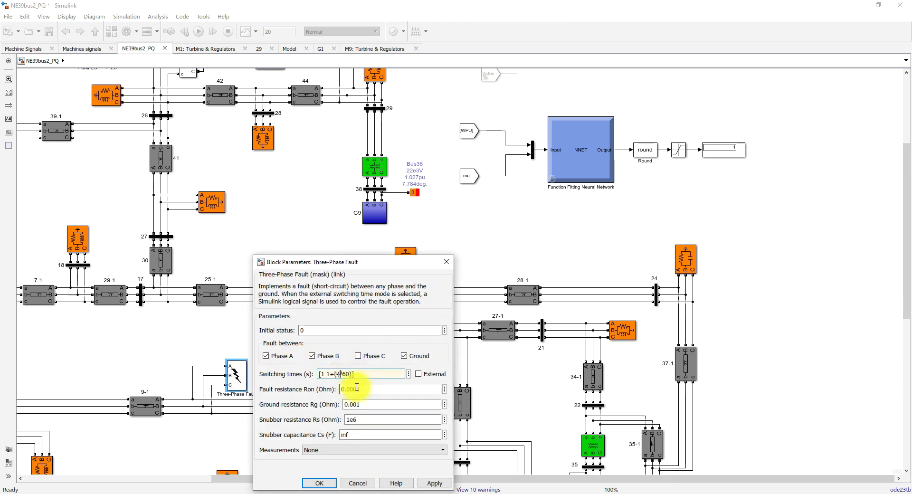
pyautogui.click(319, 483)
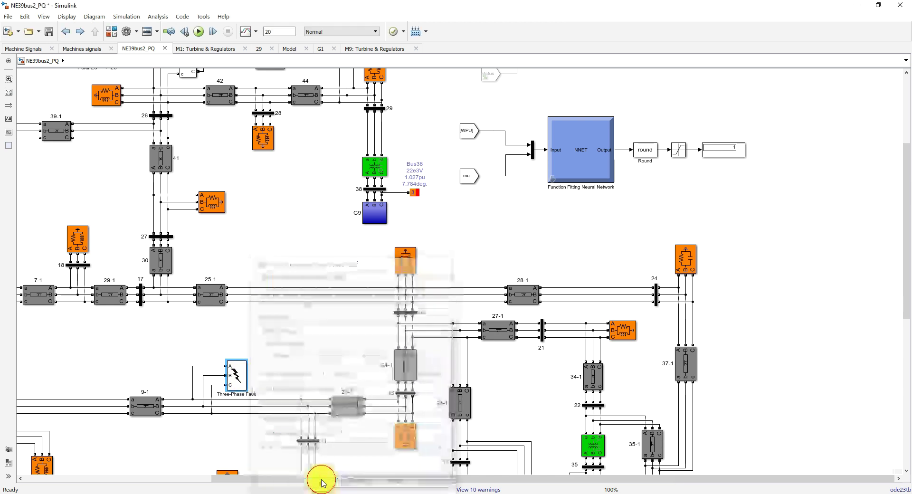
# - Run the simulation with the new fault timing and bring up the Machines scope
pyautogui.click(198, 31)
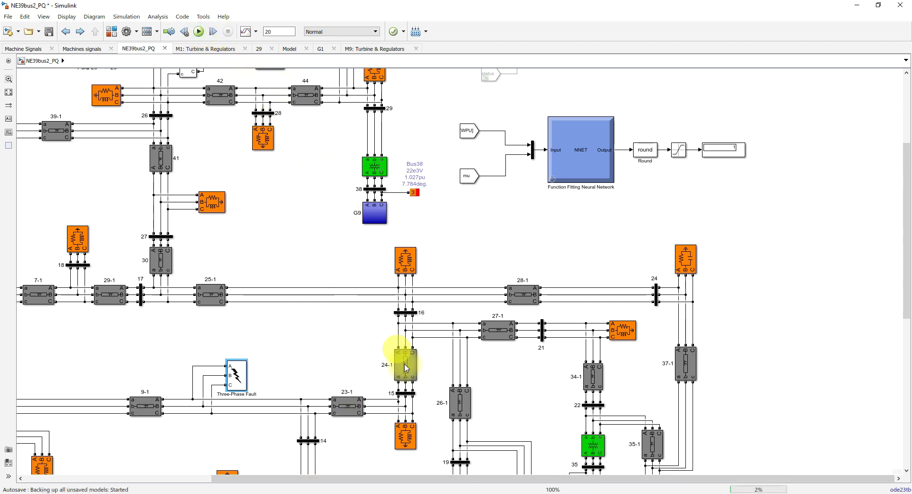
pyautogui.moveTo(418, 492)
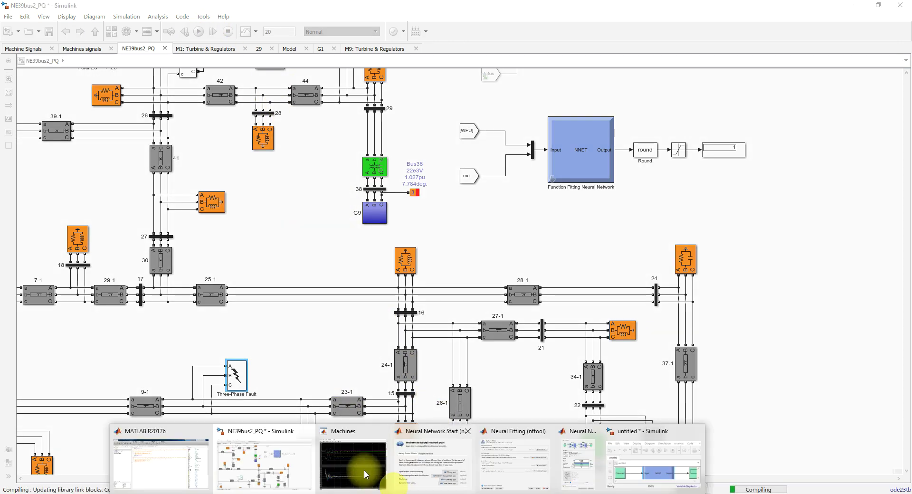
pyautogui.click(359, 467)
pyautogui.moveTo(455, 55); pyautogui.dragTo(445, 49)
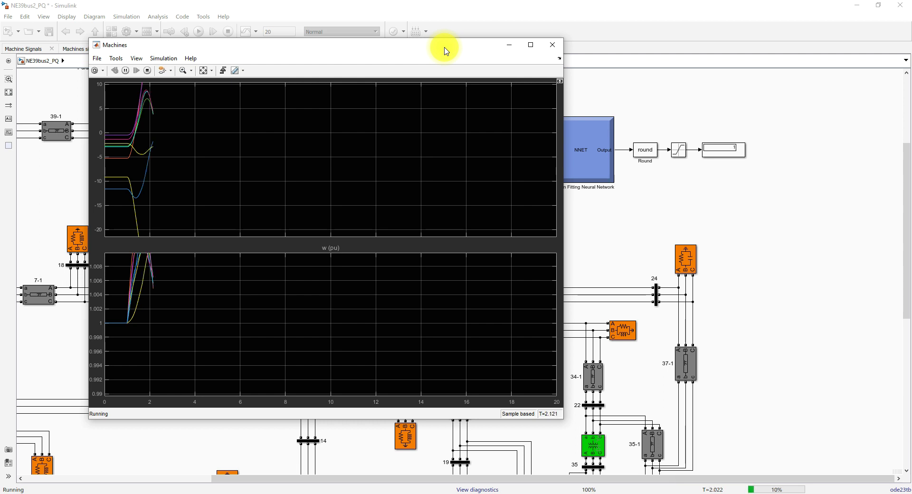
# - Rescale the Machines scope axes twice as the rotor-angle and speed swings grow
pyautogui.click(203, 71)
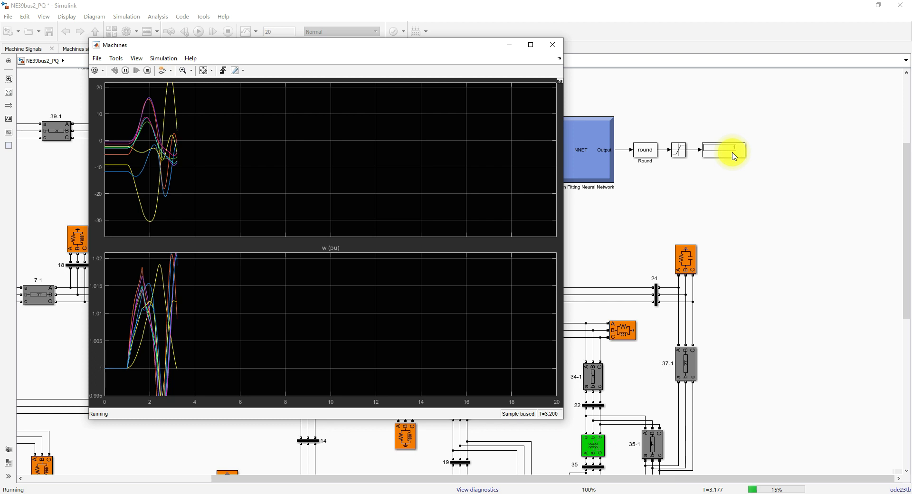
pyautogui.click(204, 71)
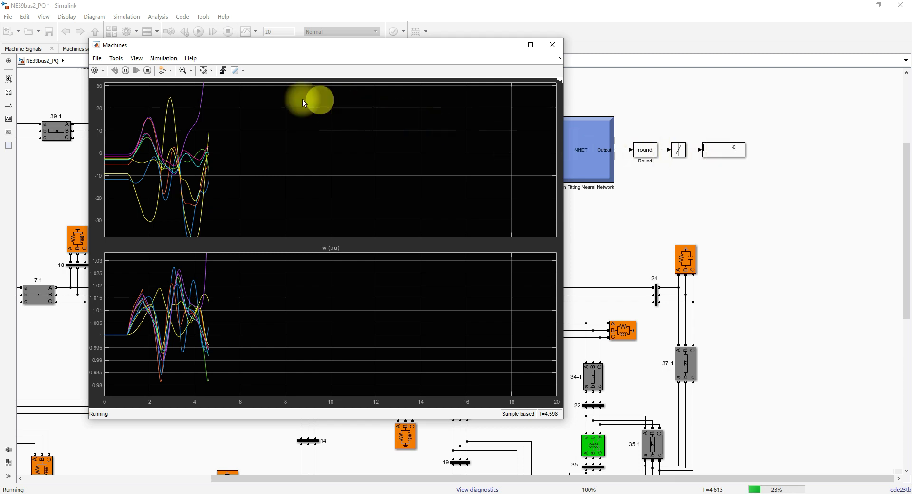
# - Keep rescaling the scope axes as one rotor angle passes 1000, then return to the diagram
pyautogui.click(210, 74)
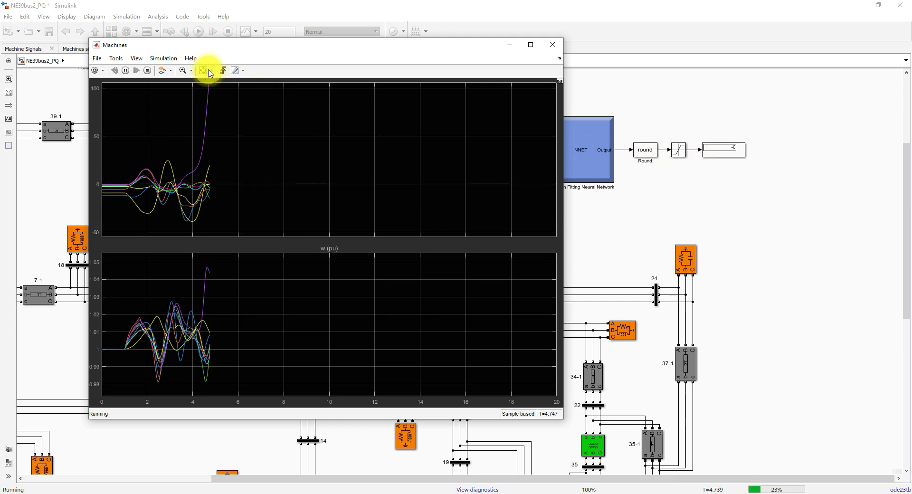
pyautogui.click(206, 71)
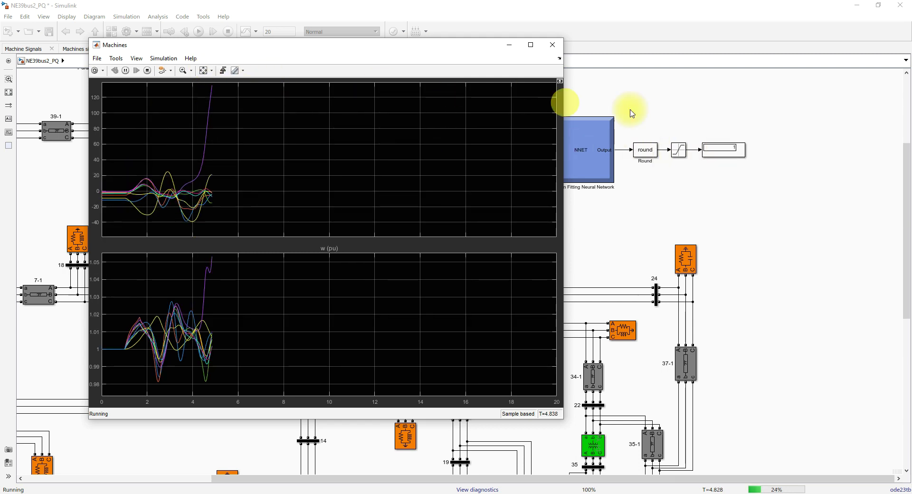
pyautogui.click(204, 70)
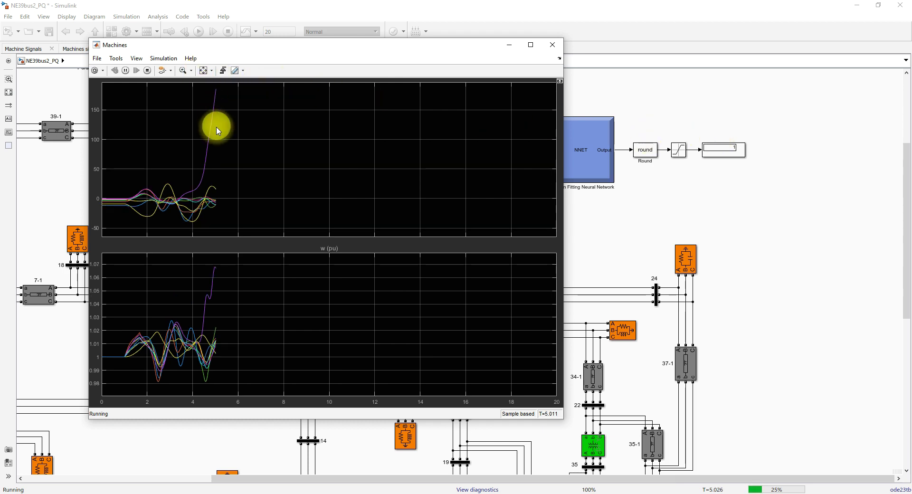
pyautogui.click(204, 70)
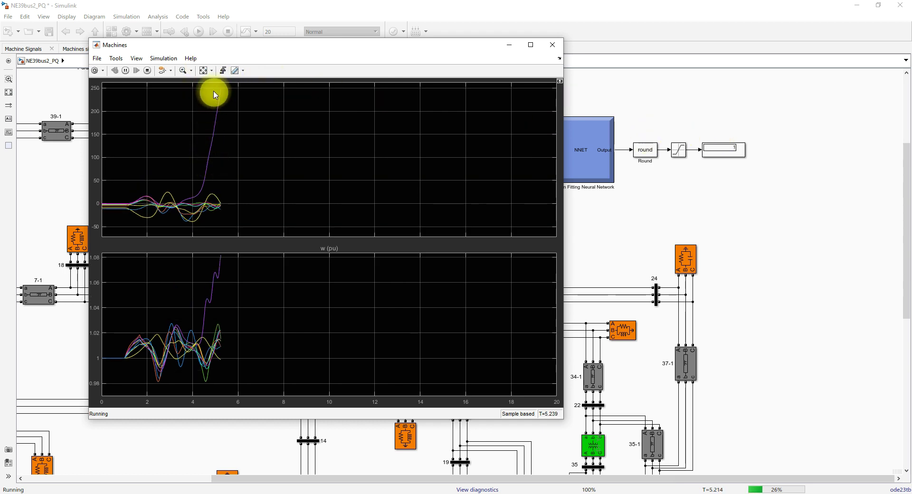
pyautogui.click(205, 71)
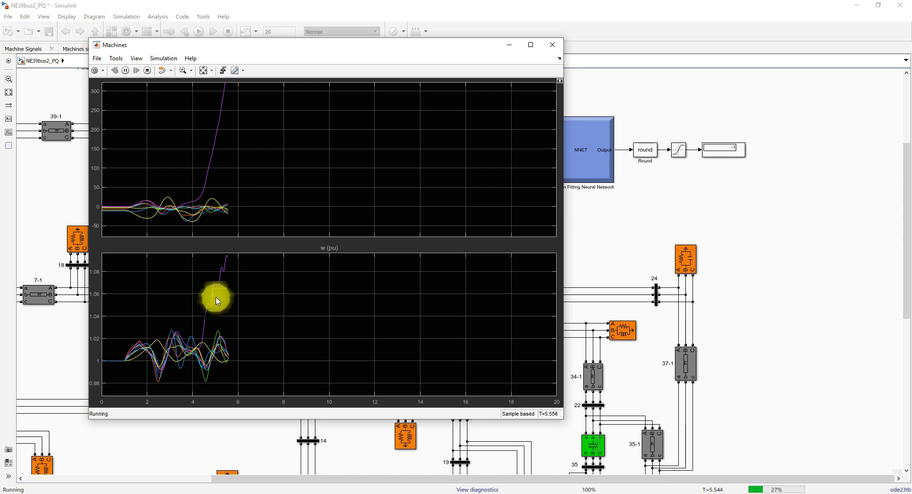
pyautogui.click(205, 72)
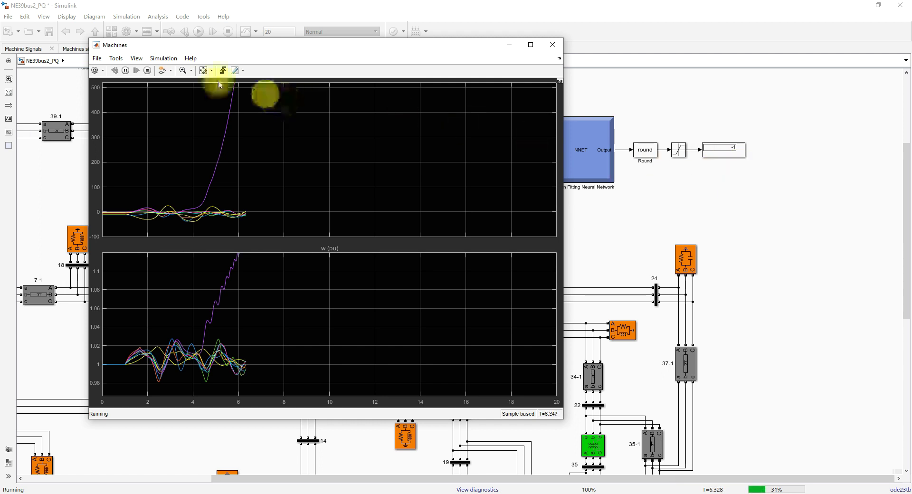
pyautogui.click(203, 70)
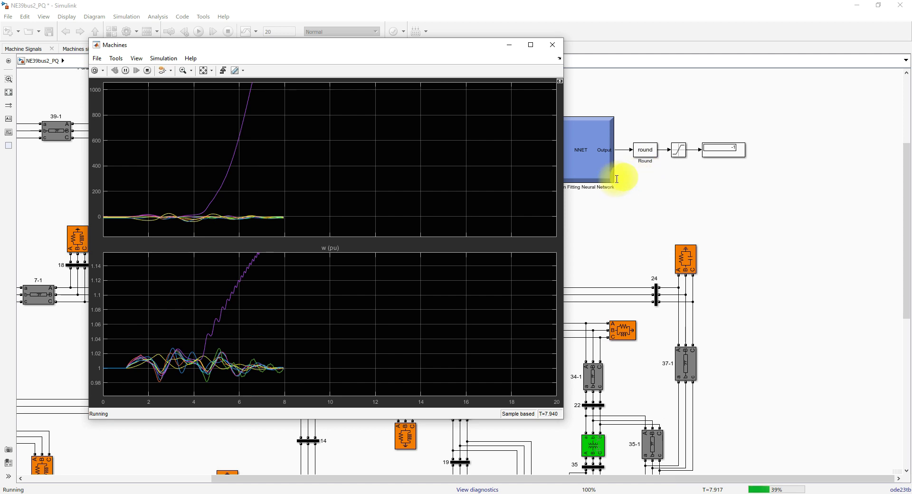
pyautogui.click(601, 219)
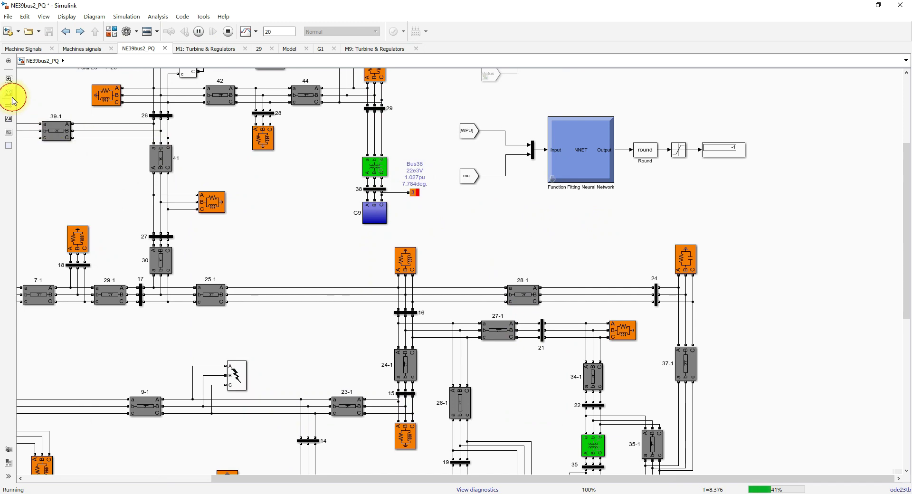
# - Fit the whole diagram in view and stop the unstable NE39bus2_PQ run at about 9.4 s
pyautogui.click(9, 93)
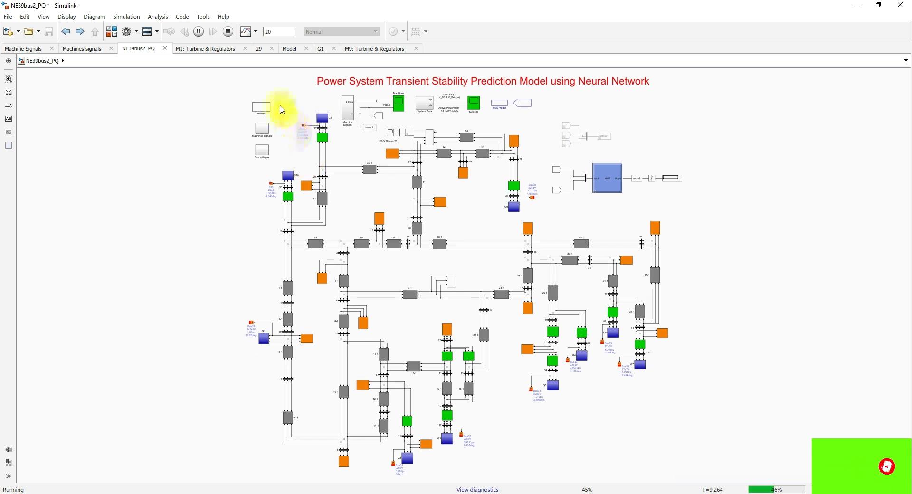
pyautogui.click(228, 32)
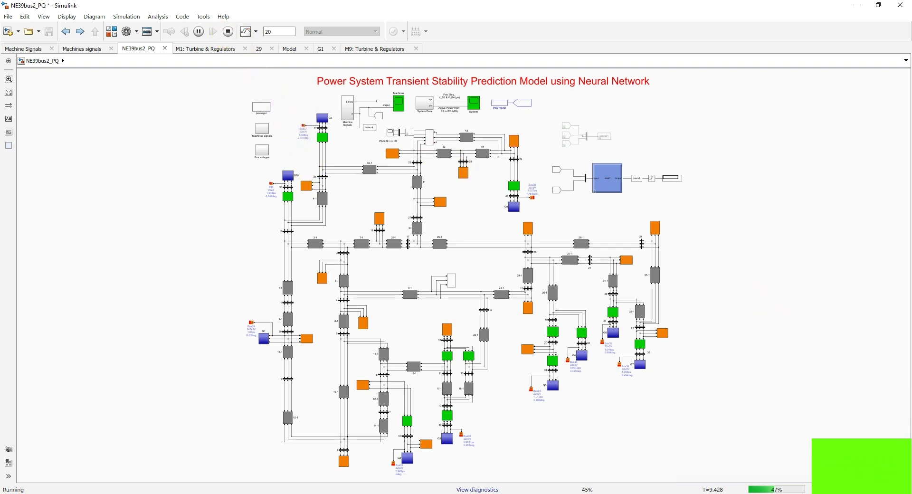